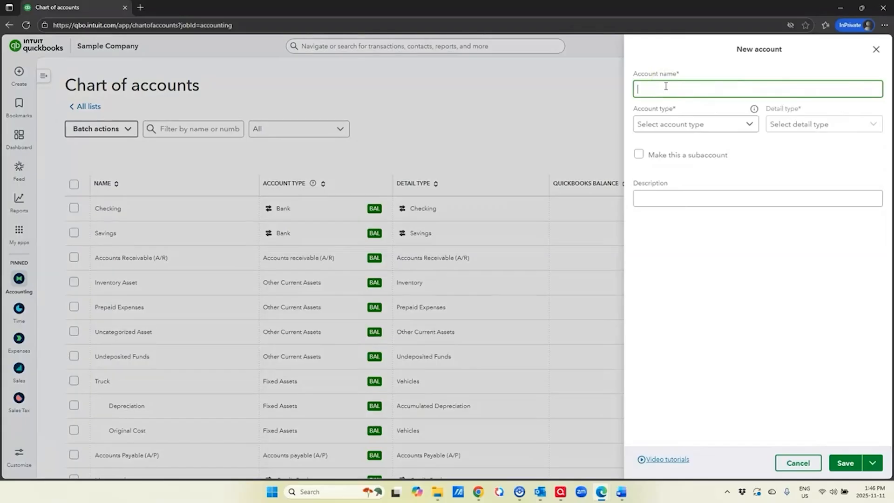
Name the new account Credit card fees, with account type Expenses and detail type Bank Charges.
text(Credit card fees)
click(735, 124)
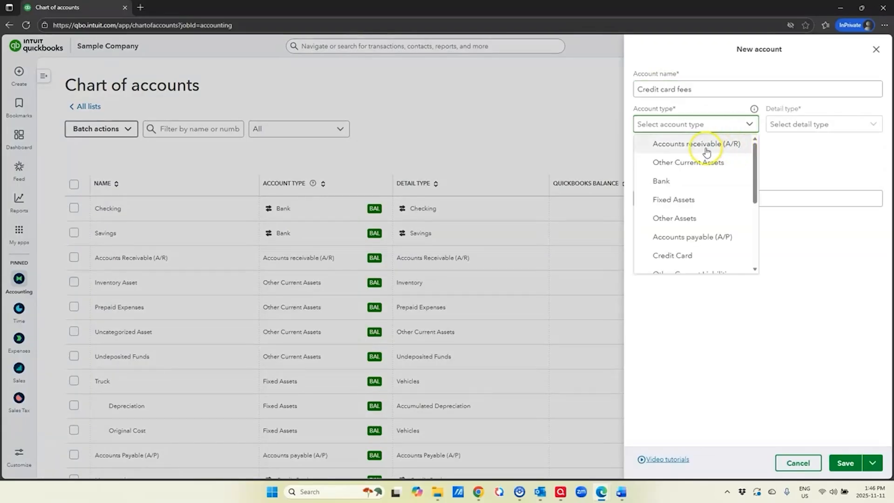
scroll(687, 152, down, 1)
scroll(688, 152, down, 2)
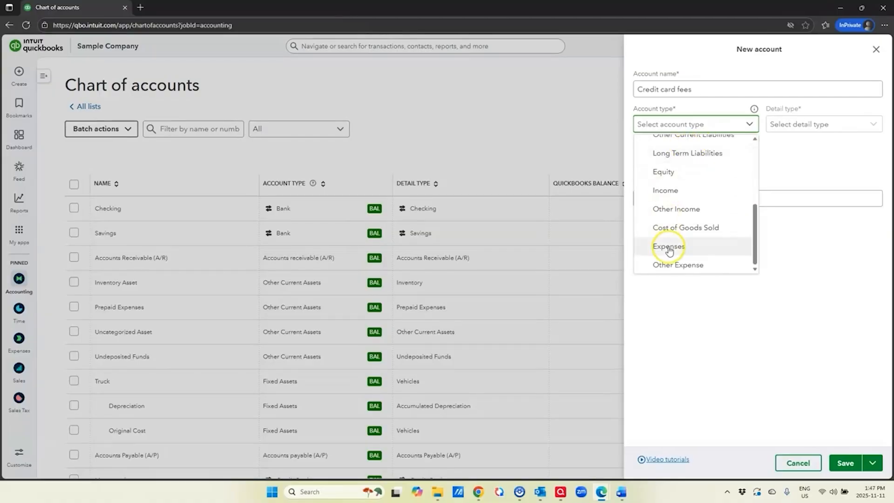
click(669, 247)
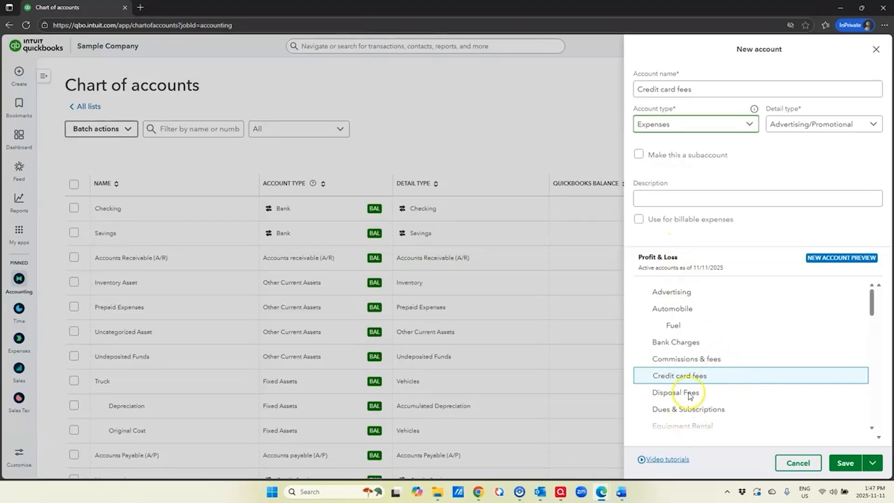
click(872, 124)
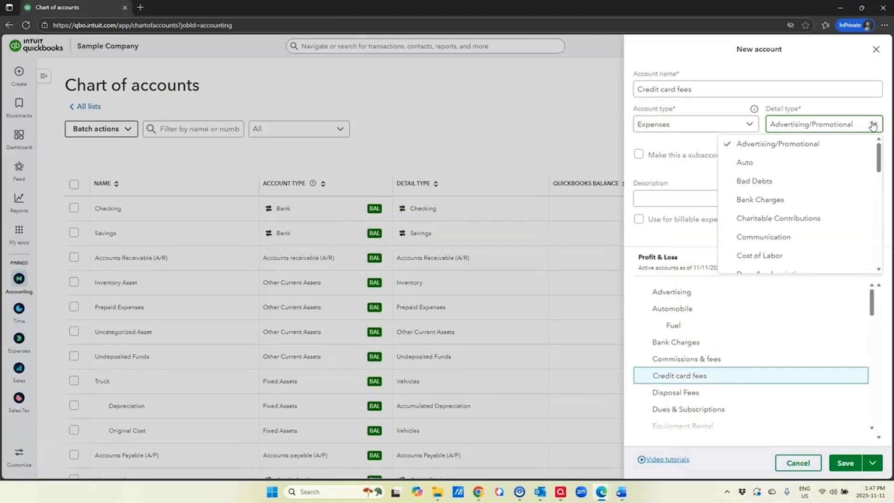
click(797, 200)
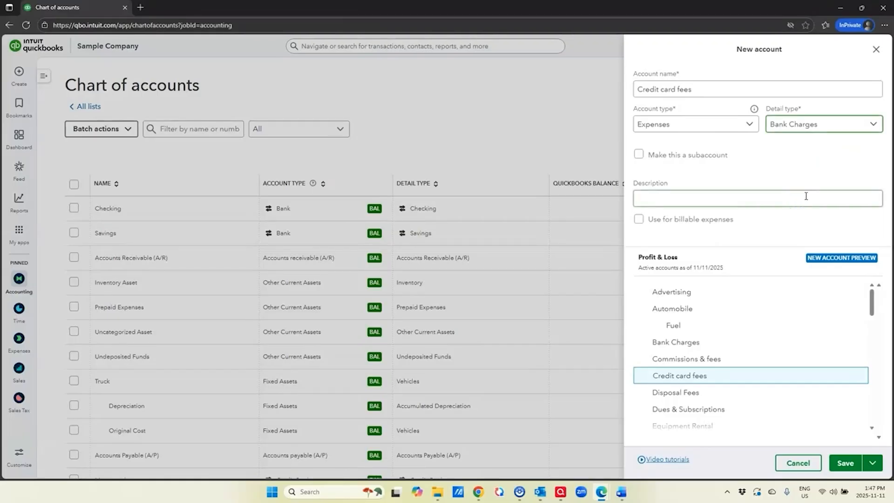
Try making Credit card fees a subaccount of Bank Charges, and clear the subaccount option again.
click(645, 158)
click(662, 190)
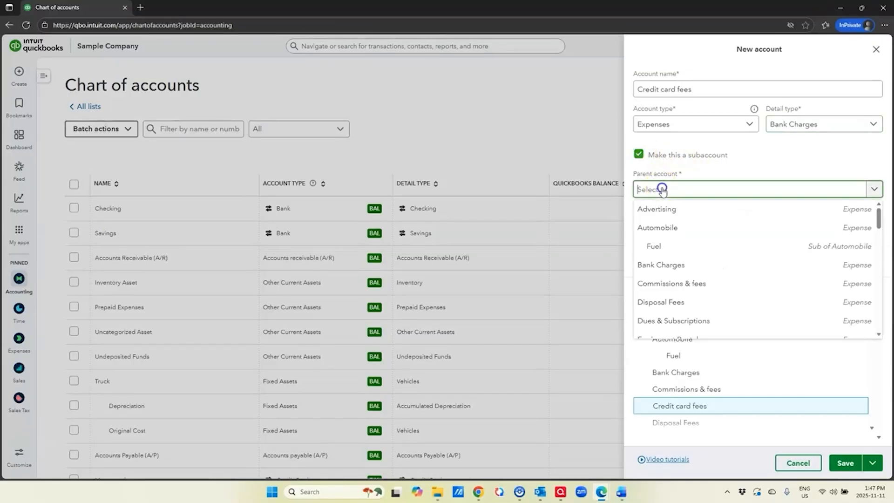
text(bank)
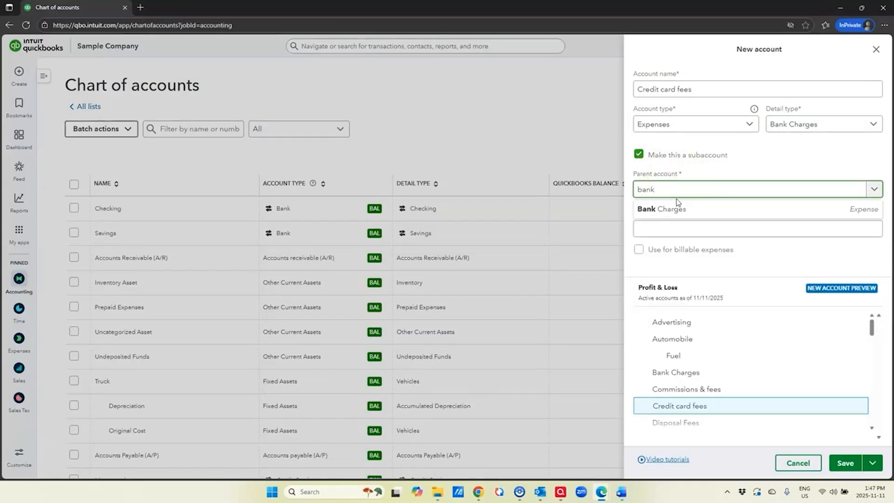
click(672, 209)
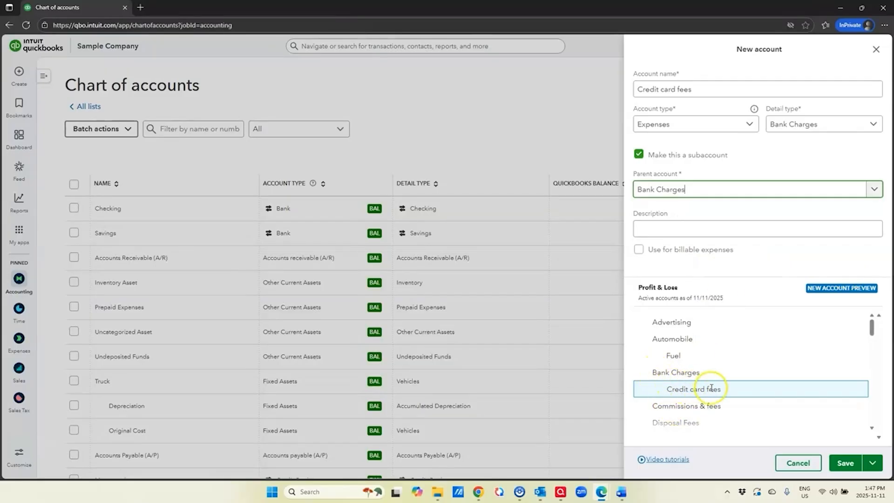
click(639, 155)
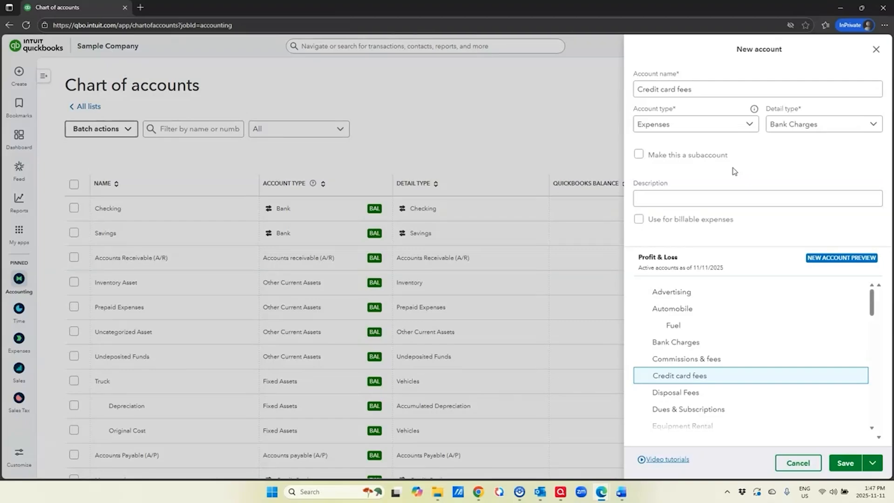
Save the new Credit card fees account to the chart of accounts.
click(847, 464)
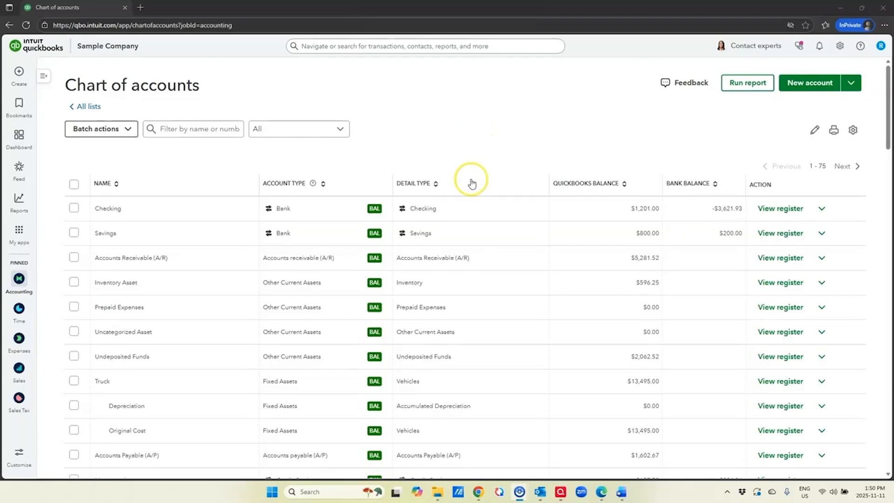
Record a new expense of $15.00 paid from Checking under the Credit card fees category, and save and close it.
click(17, 90)
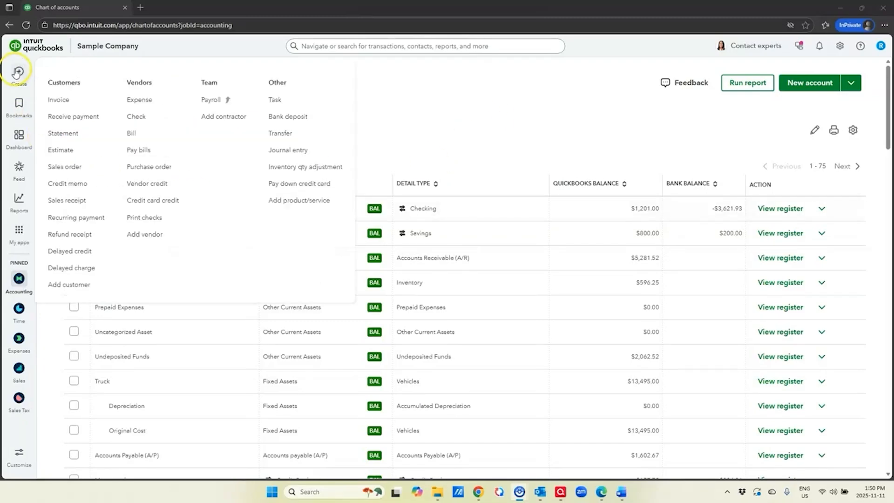
click(133, 100)
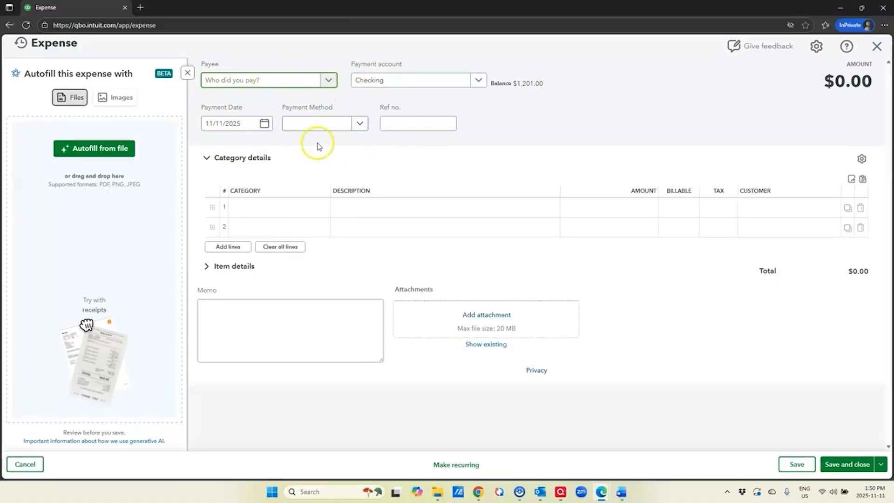
click(265, 209)
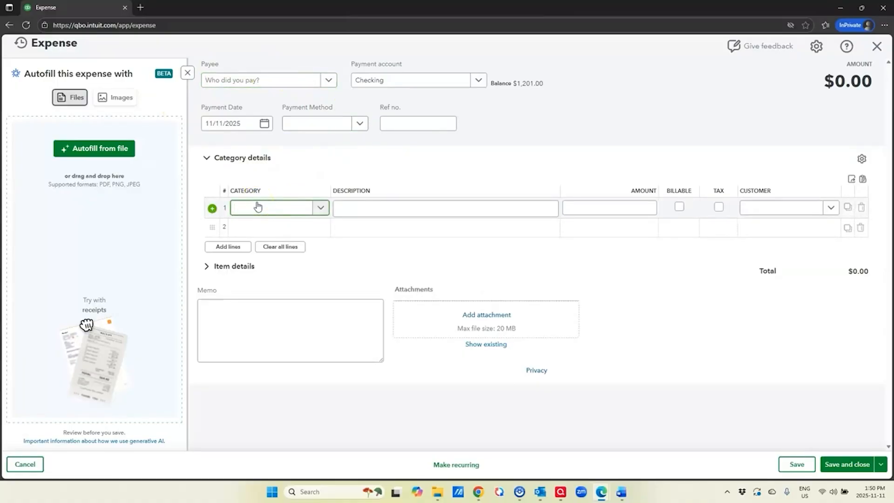
text(credi)
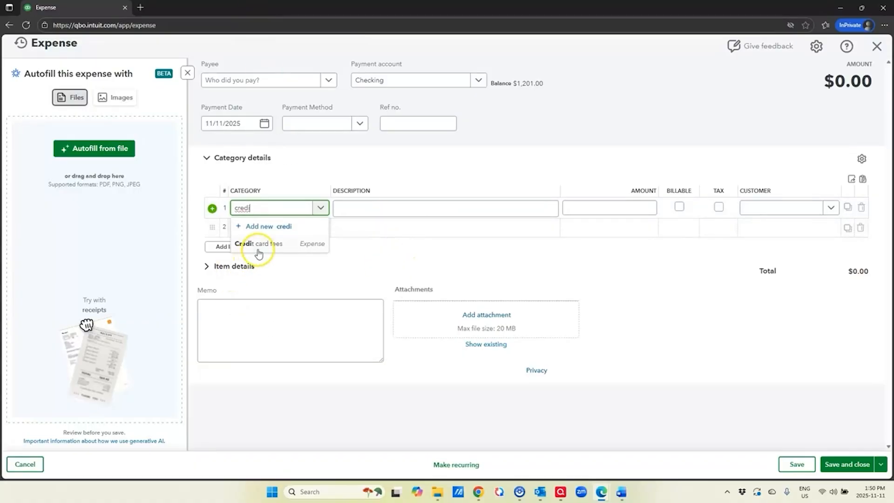
click(259, 244)
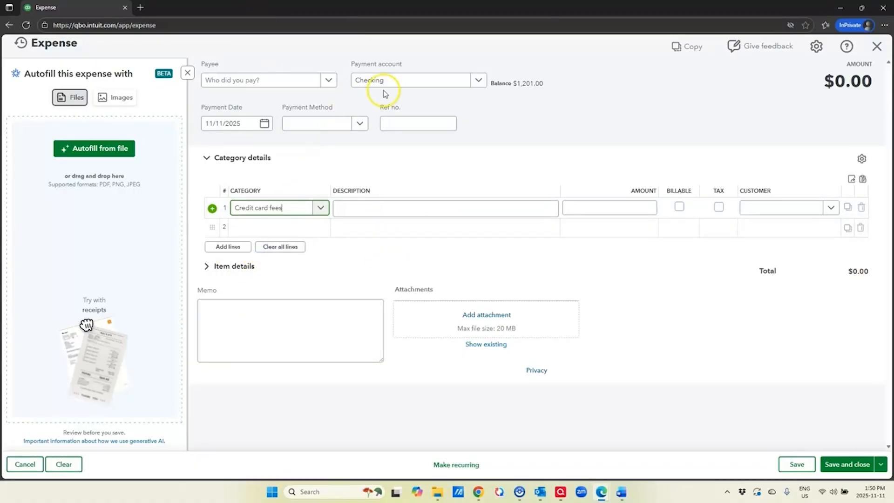
click(592, 202)
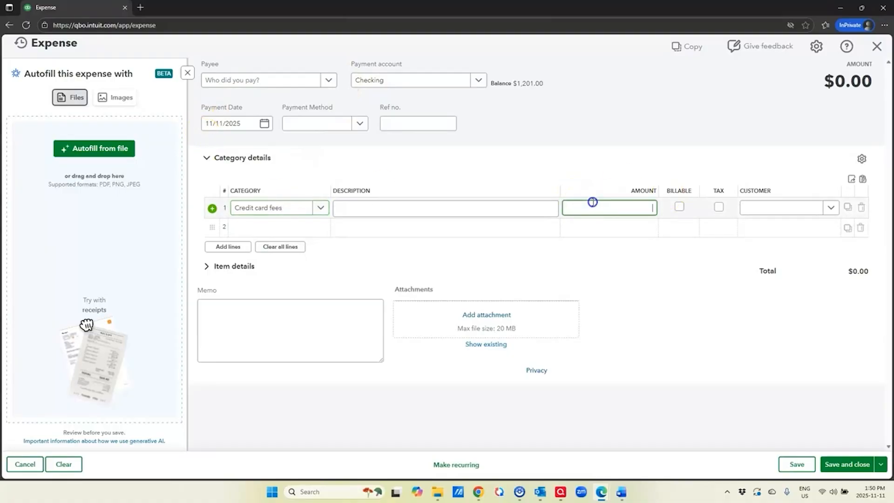
text(15.00)
key(Tab)
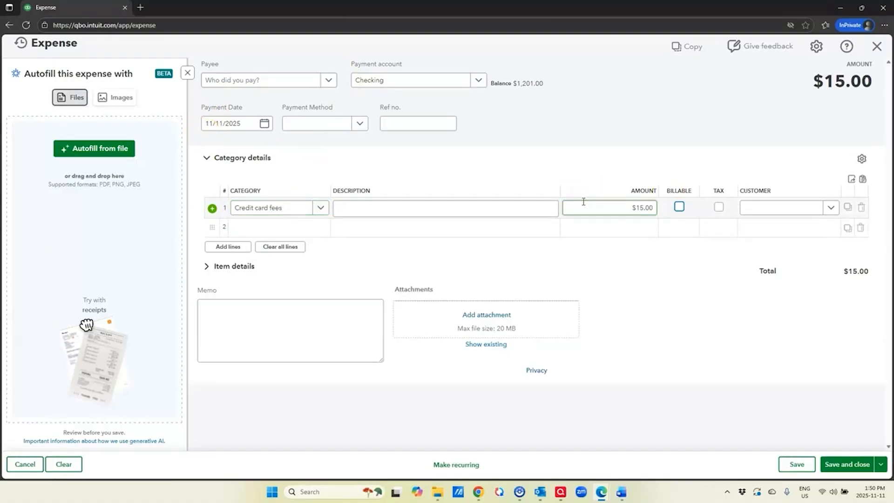
click(846, 464)
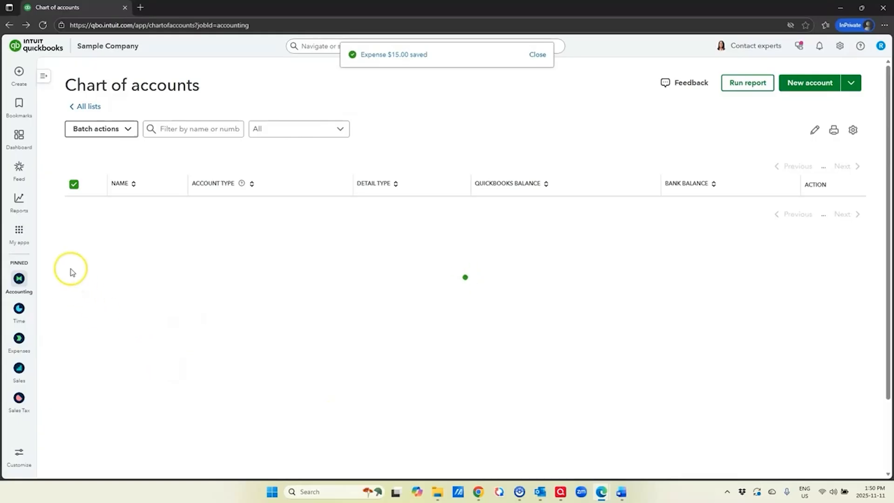
Run the Profit and Loss report, dismiss the AI insights tip, and check the Credit card fees line under Expenses.
mouse_move(18, 203)
click(56, 216)
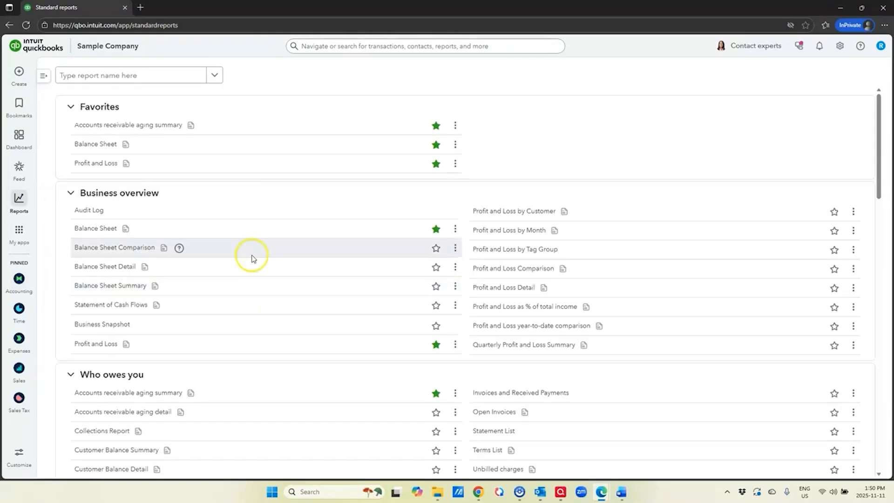
click(91, 162)
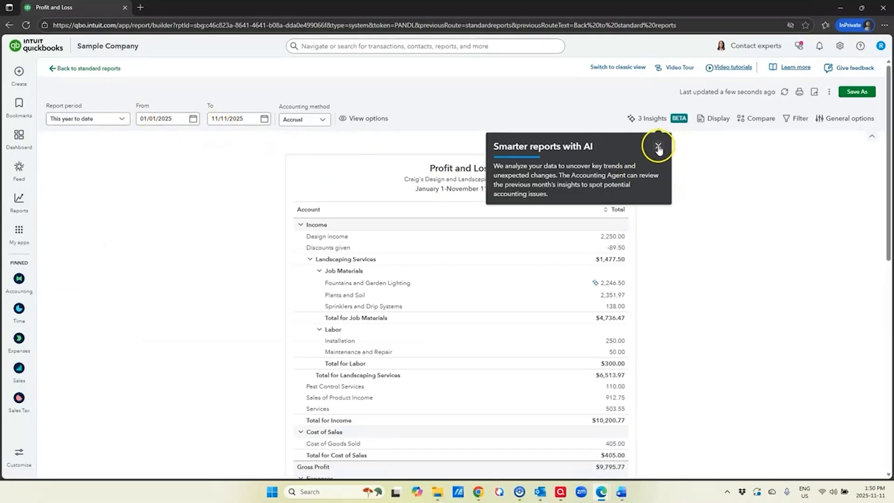
click(657, 148)
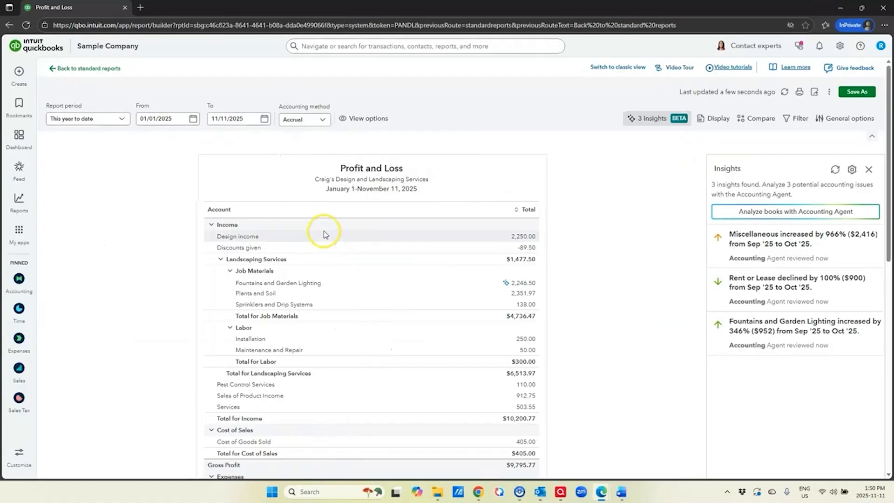
scroll(325, 234, down, 3)
scroll(326, 233, down, 2)
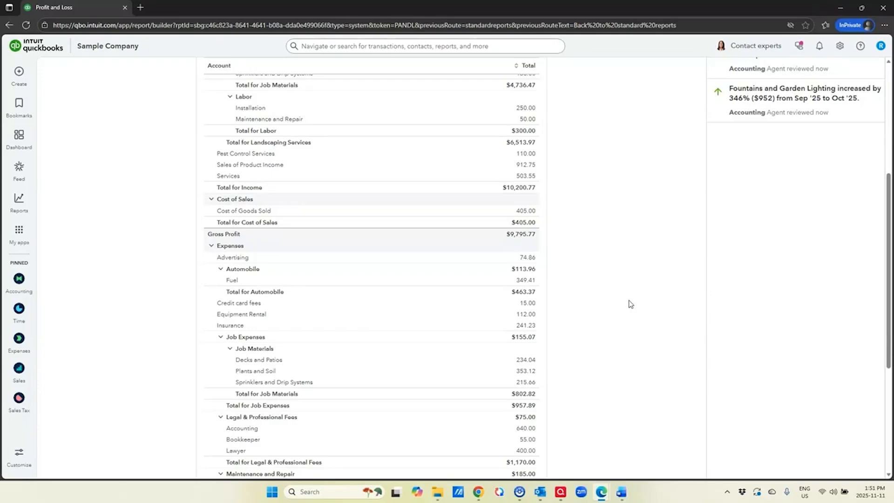
scroll(627, 260, up, 5)
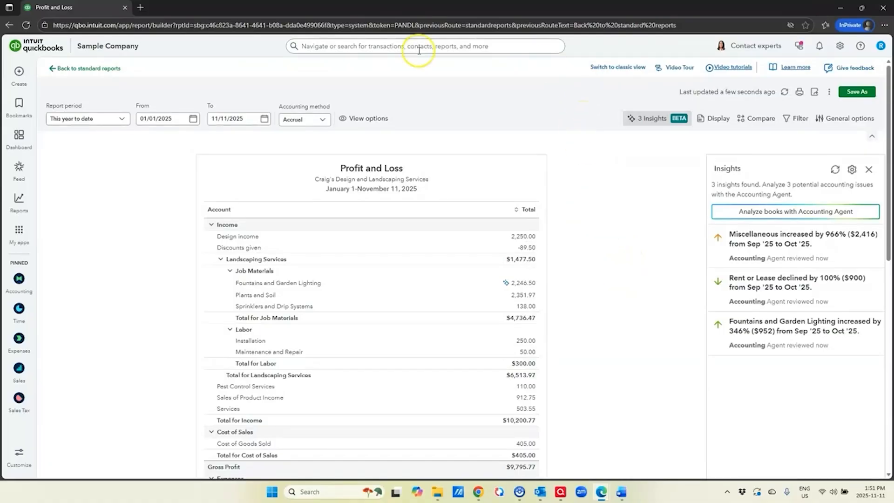
Search for "chart" to reopen the chart of accounts, and locate the Job Expenses account with its subaccounts.
click(383, 45)
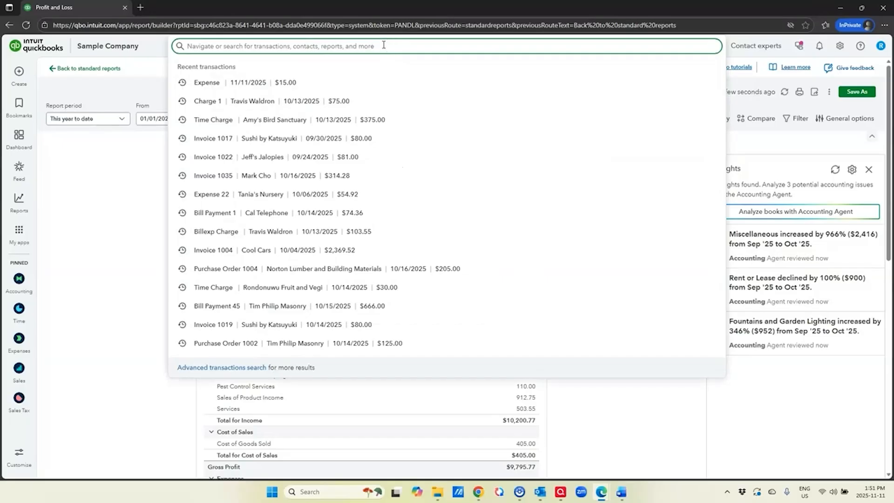
text(chart)
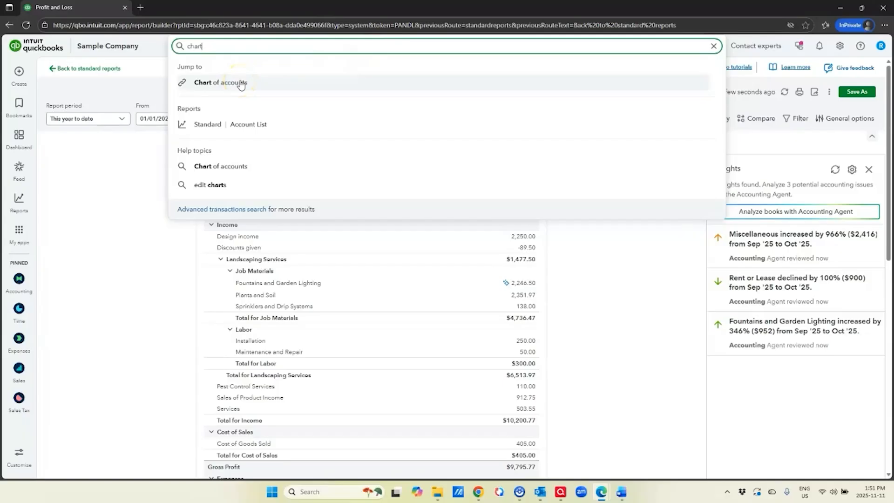
click(241, 84)
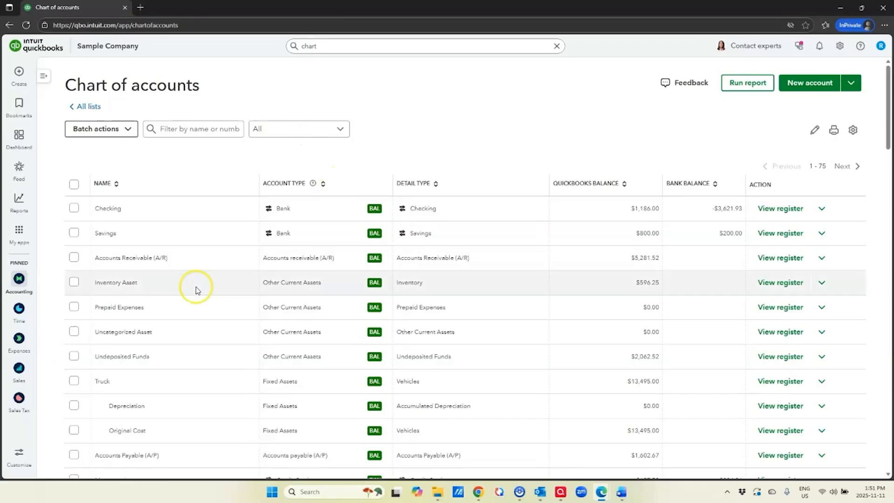
scroll(193, 280, down, 10)
scroll(178, 259, down, 11)
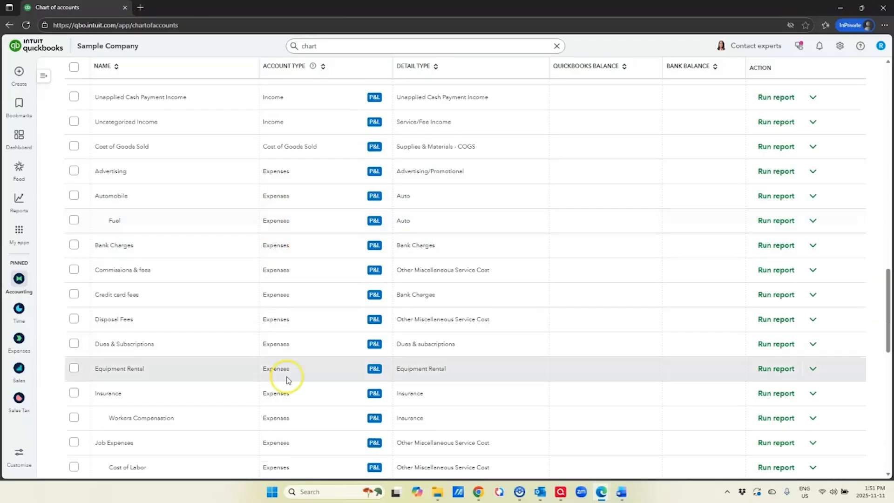
scroll(280, 254, down, 2)
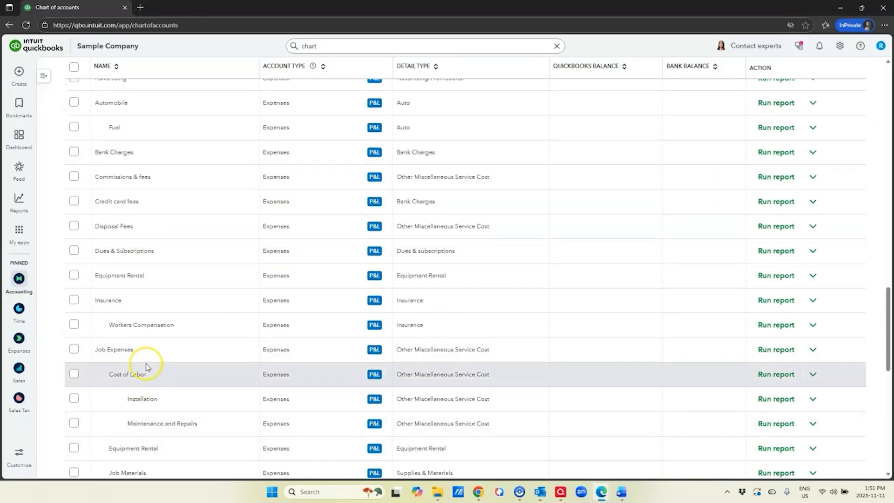
scroll(148, 350, down, 2)
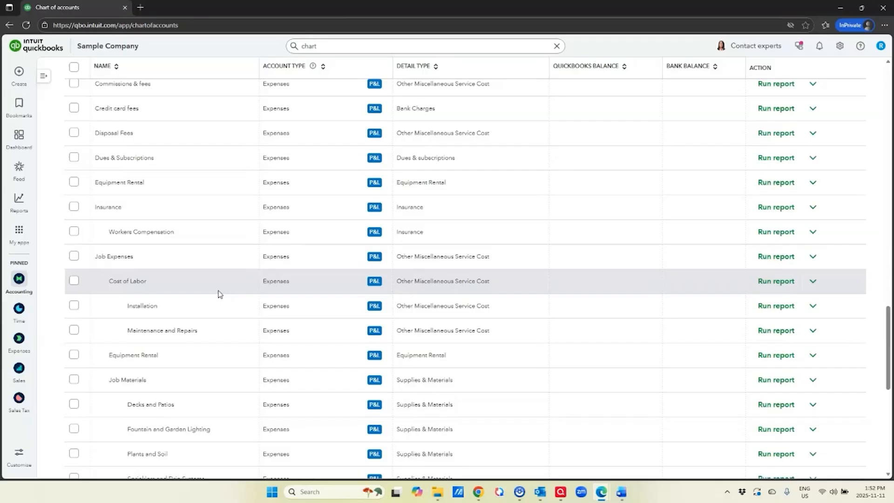
click(230, 259)
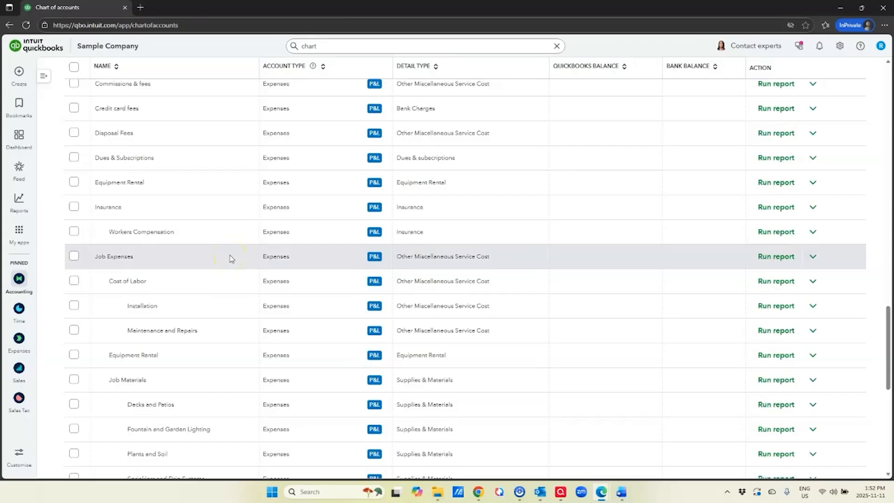
Try to change the Job Expenses account type to Cost of Goods Sold, accept the type change and save.
click(814, 257)
click(761, 278)
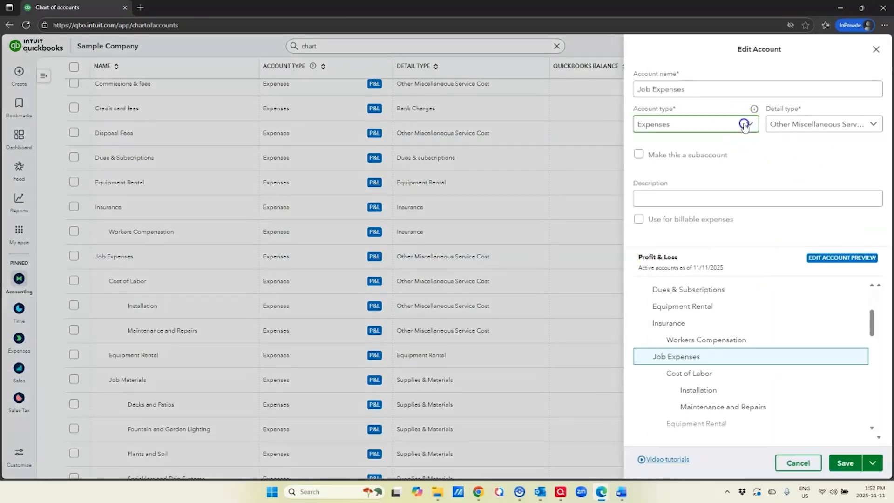
click(744, 124)
click(711, 228)
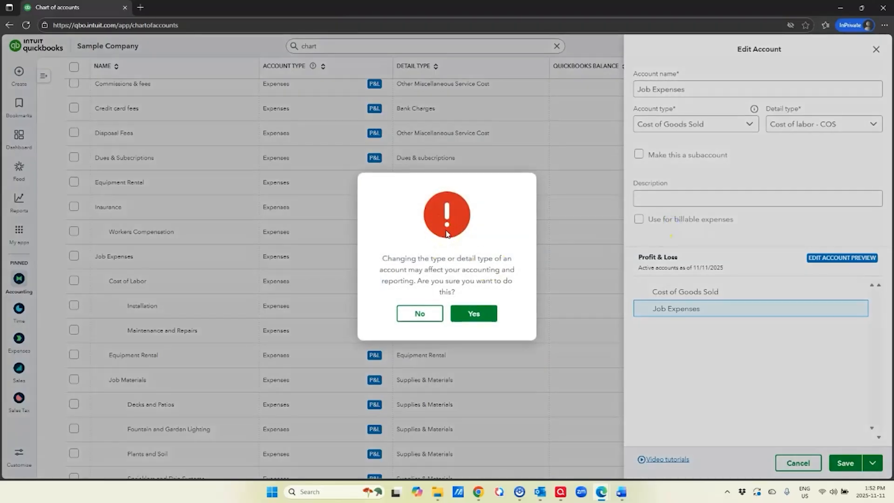
click(484, 320)
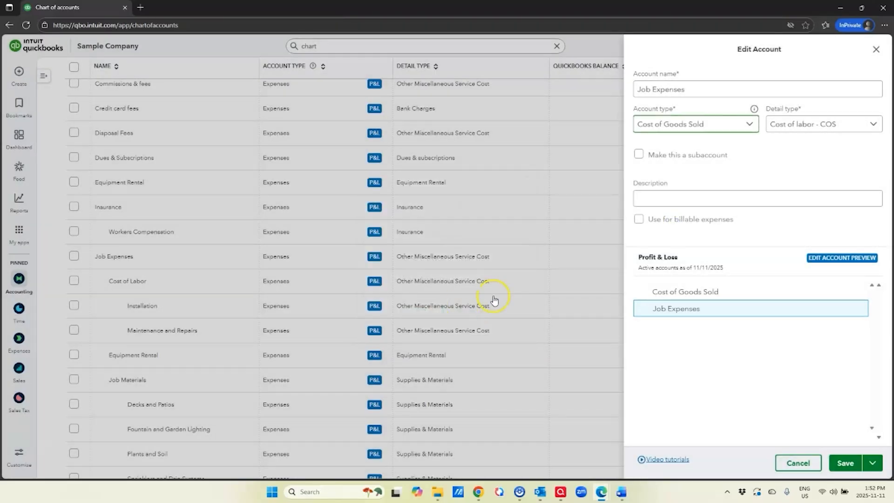
click(846, 463)
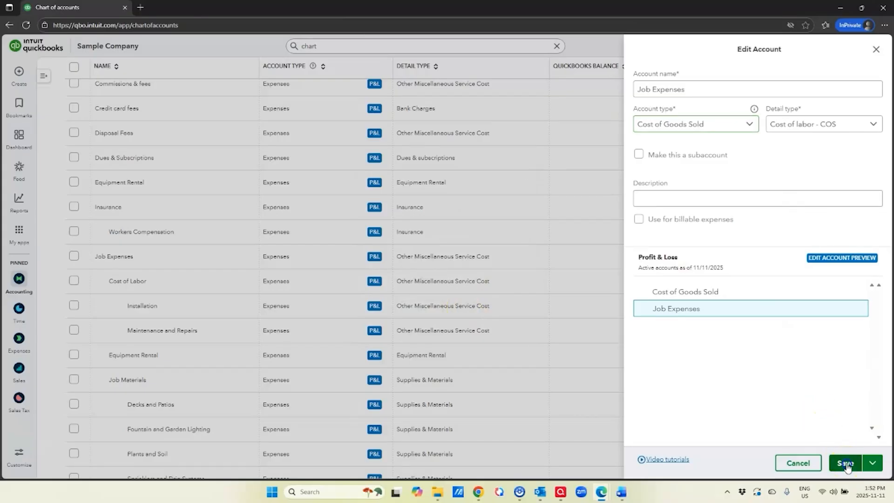
click(676, 120)
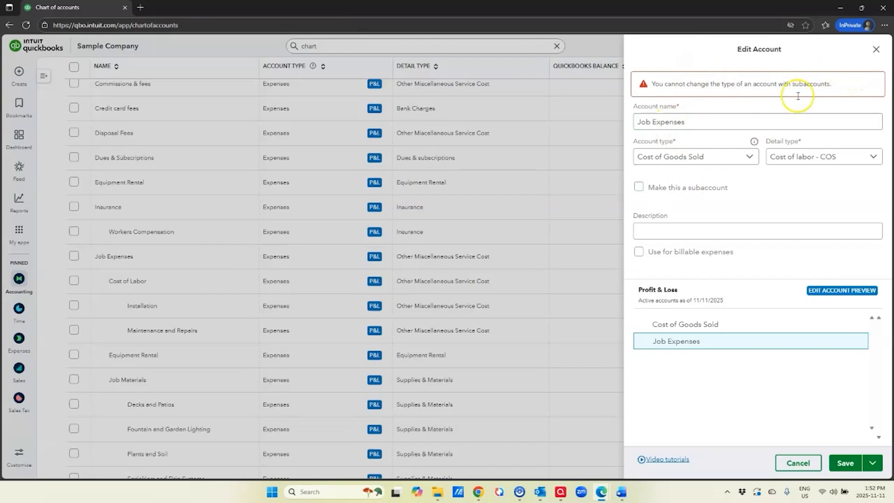
Discard the Job Expenses edit, remove the subaccount setting from Maintenance and Repairs under Cost of Labor, and save the account.
click(876, 50)
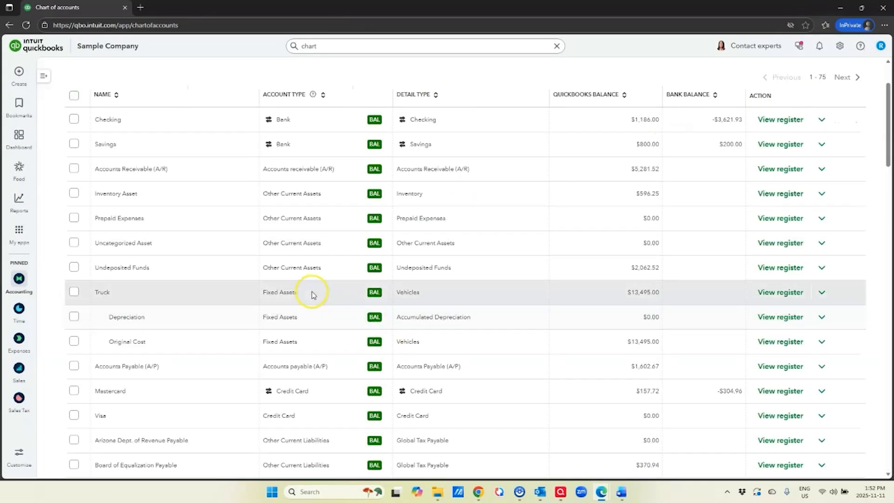
scroll(182, 238, down, 4)
scroll(181, 237, down, 15)
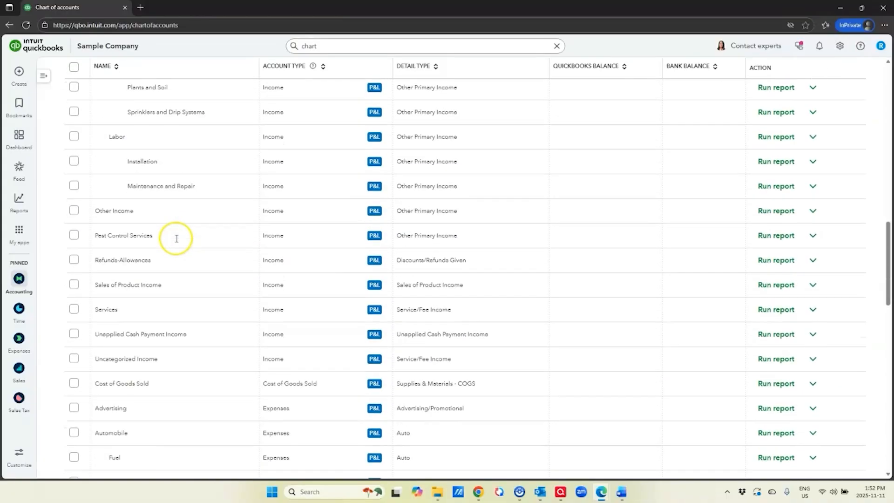
scroll(175, 244, down, 5)
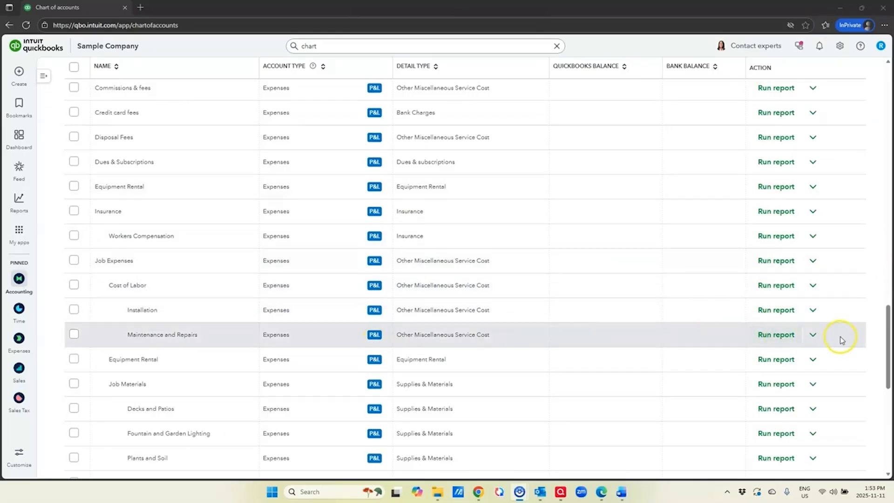
click(815, 334)
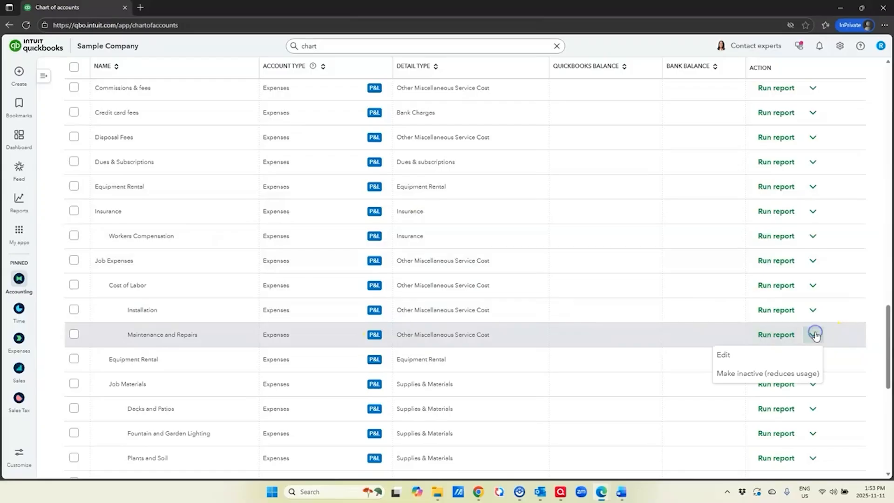
click(780, 353)
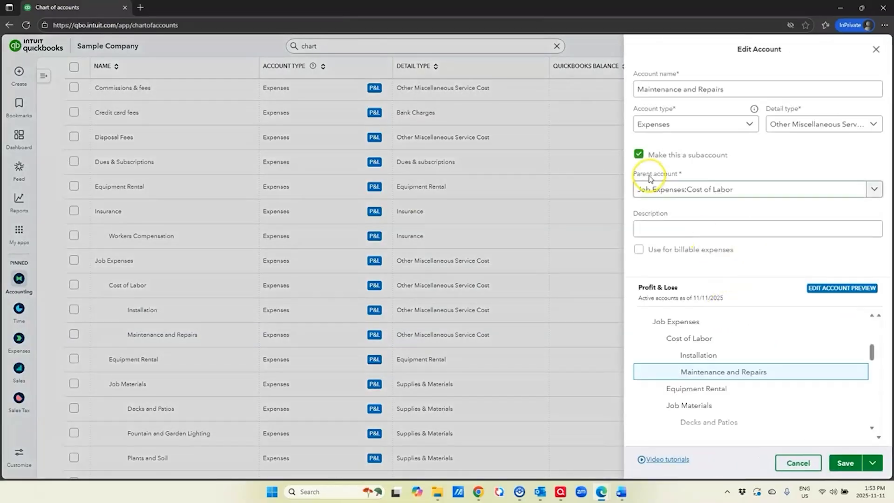
click(639, 154)
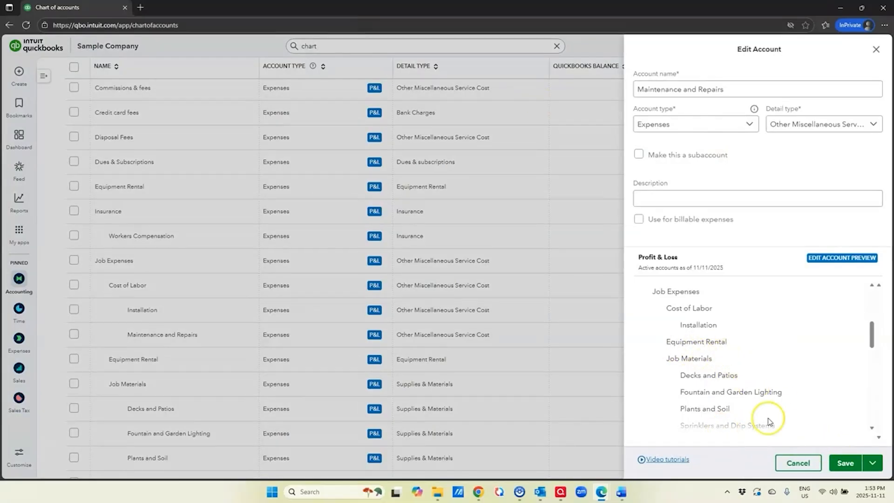
click(845, 463)
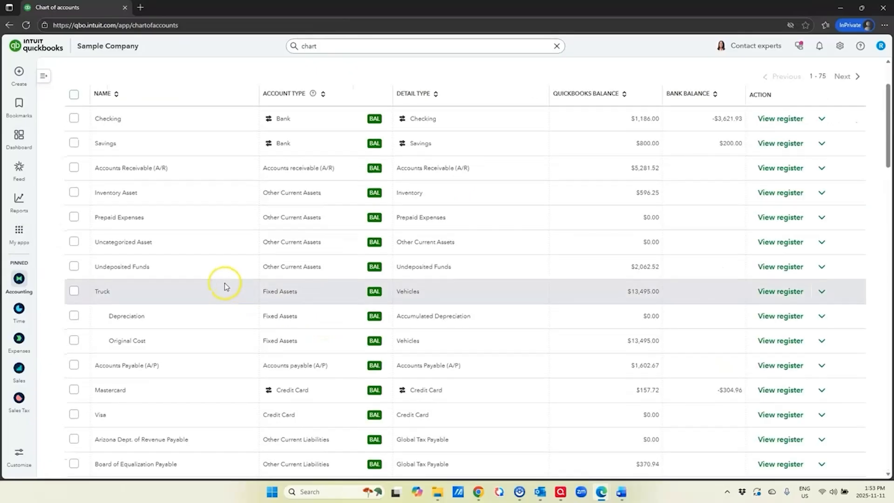
Remove the subaccount setting from the Installation expense account under Cost of Labor and save it.
scroll(226, 286, down, 15)
scroll(168, 200, down, 7)
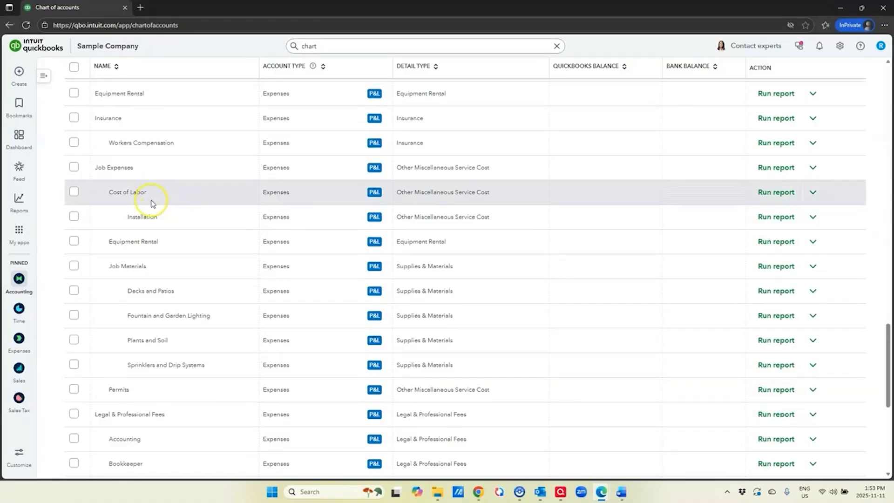
click(813, 218)
click(762, 237)
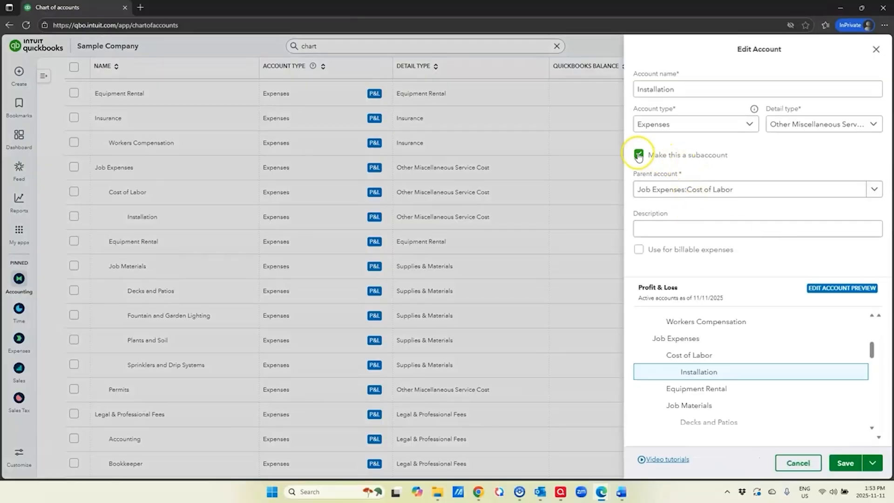
click(639, 154)
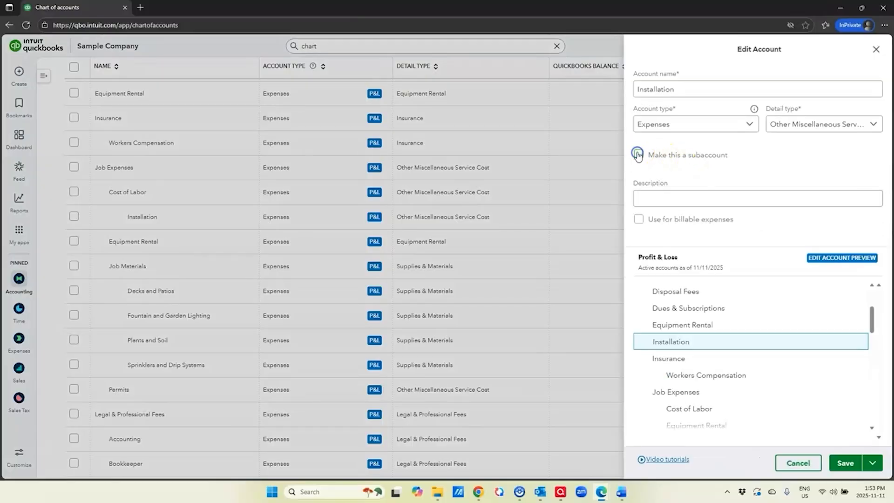
click(845, 463)
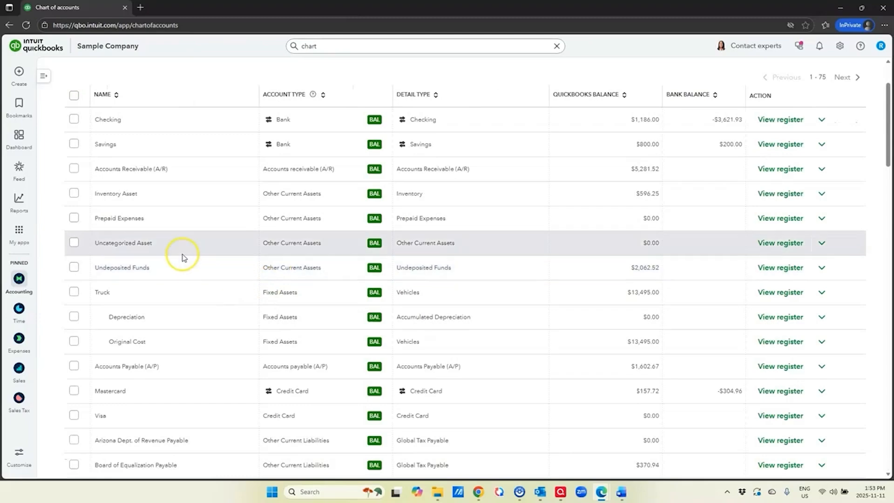
Edit the Cost of Labor account under Job Expenses so it is no longer a subaccount, and save it.
click(815, 170)
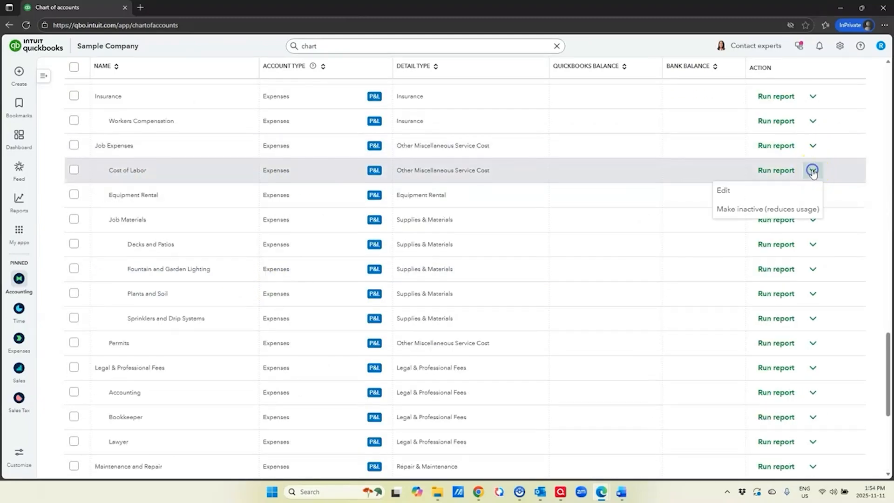
click(787, 192)
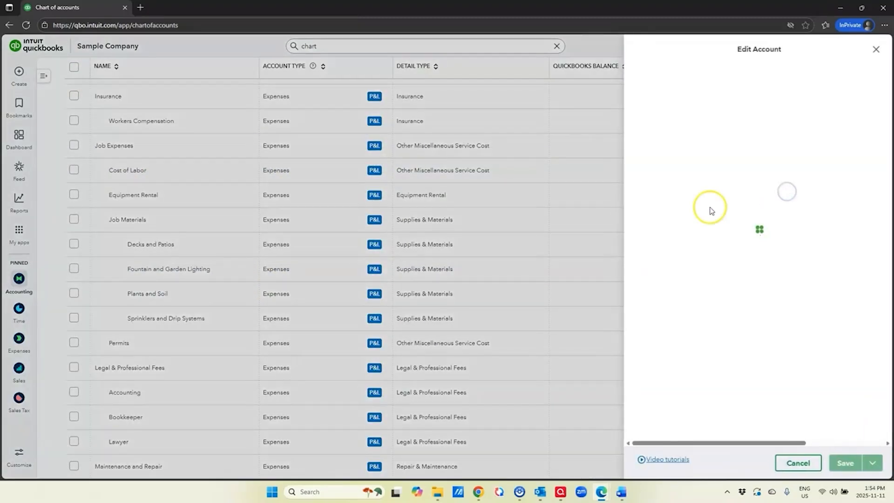
click(639, 156)
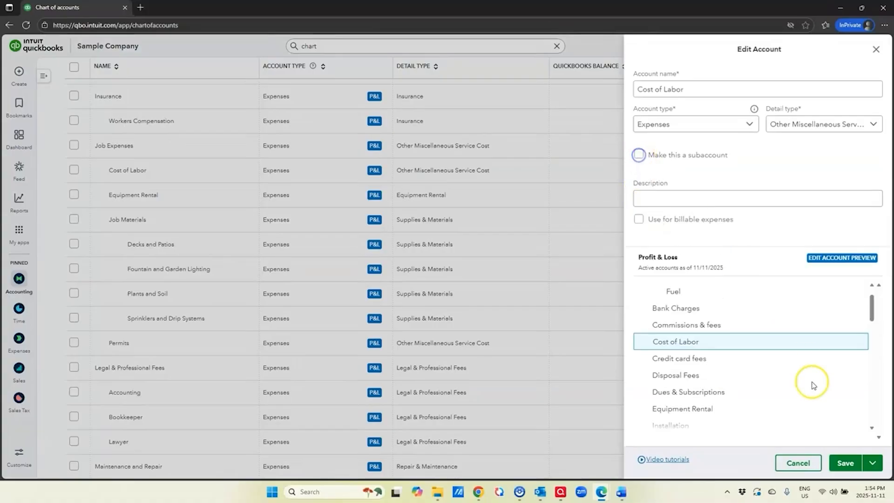
click(844, 463)
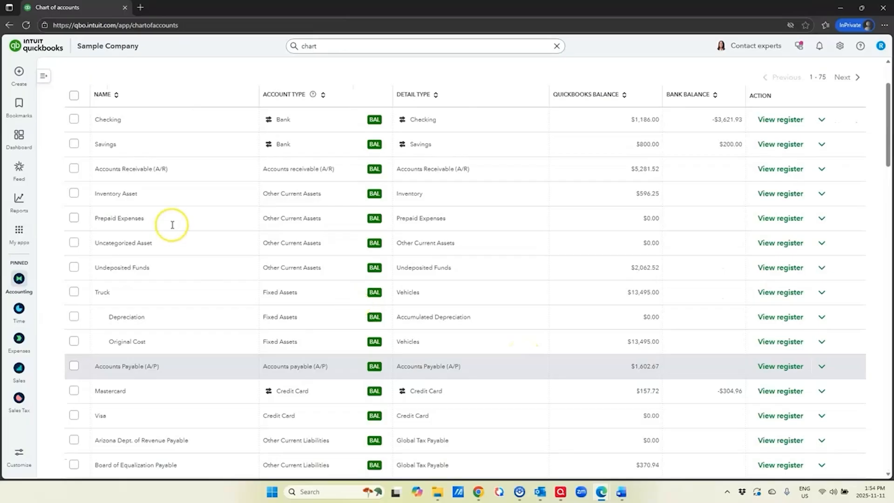
Locate the Job Expenses account in the chart of accounts, check its remaining subaccounts, and open its action options.
scroll(173, 229, down, 6)
scroll(175, 232, down, 4)
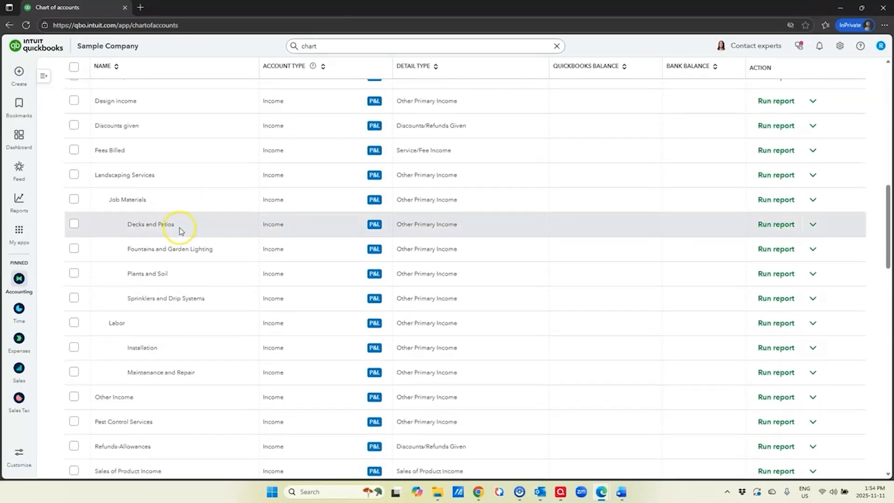
scroll(181, 231, down, 10)
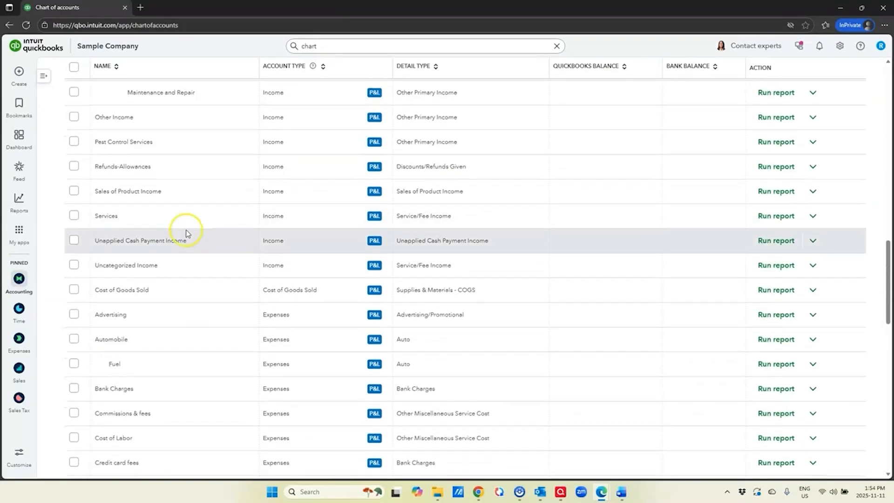
scroll(180, 223, down, 5)
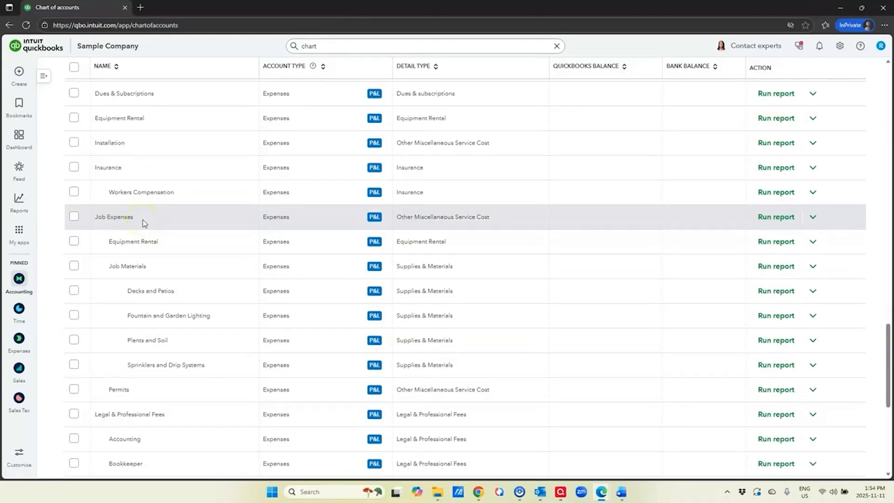
click(812, 217)
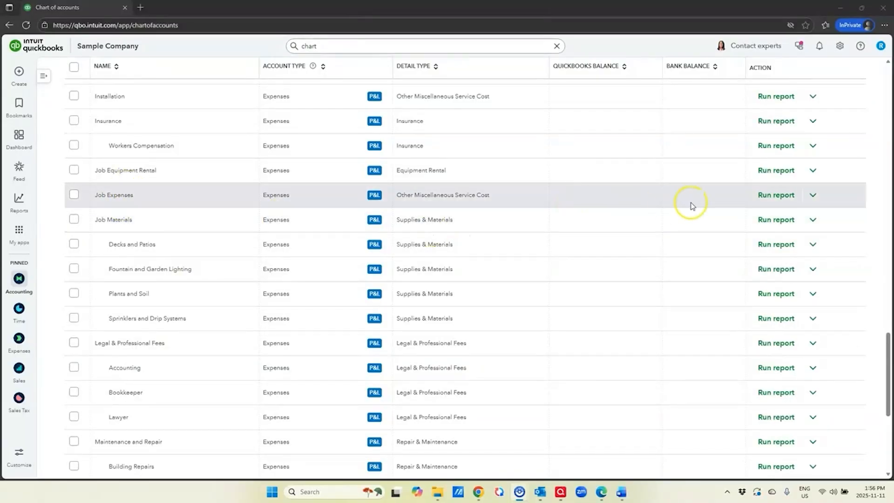
Change Job Expenses to account type Cost of Goods Sold with detail type Other Costs of Services - COS, accept the change and save.
click(815, 198)
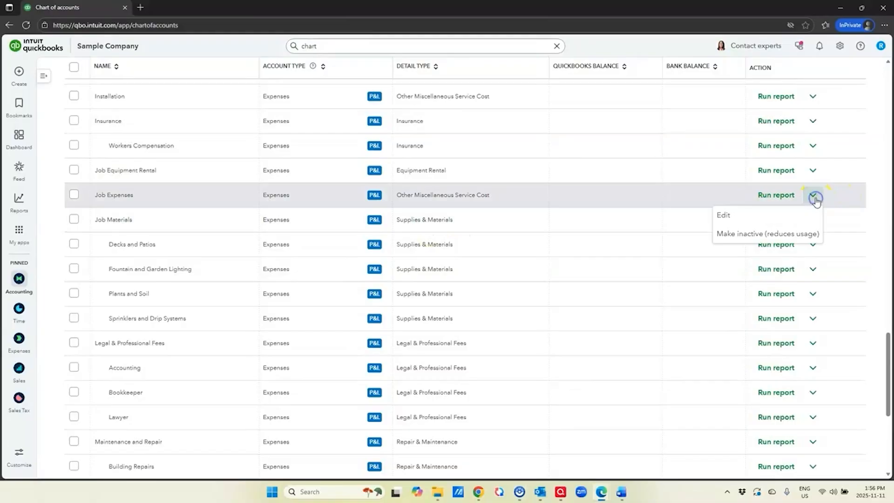
click(746, 217)
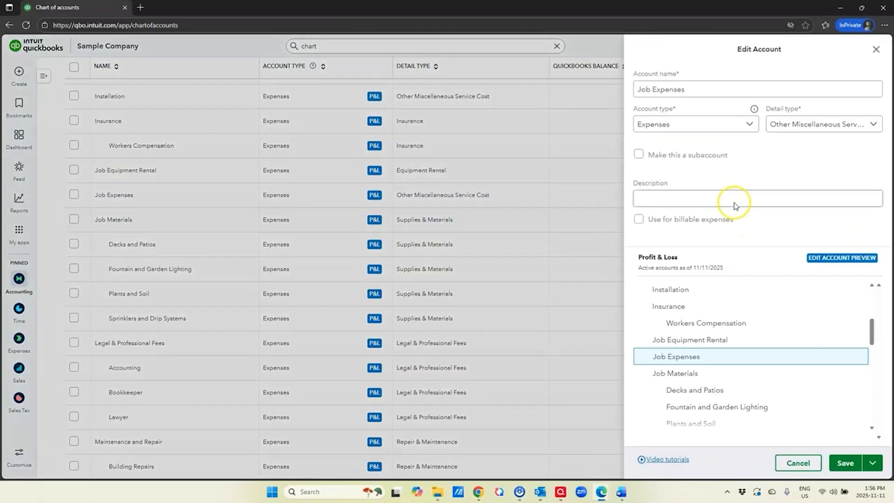
click(748, 124)
click(717, 233)
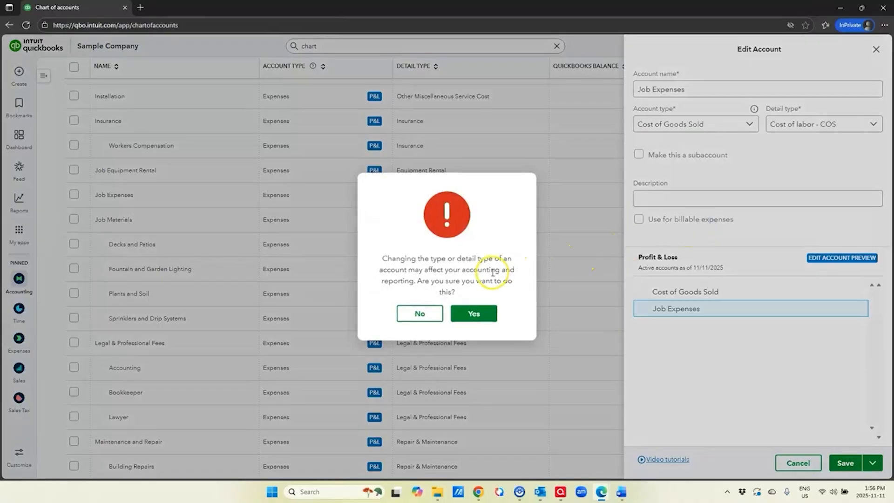
click(473, 312)
click(848, 124)
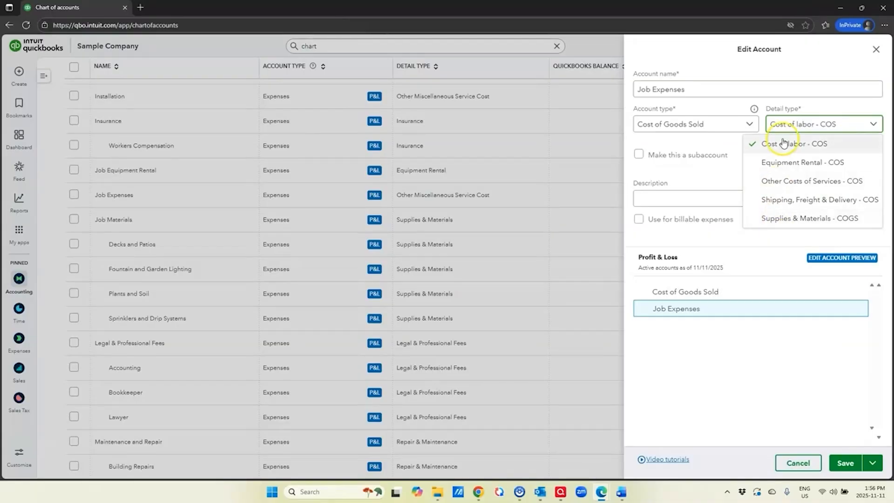
click(857, 124)
click(857, 124)
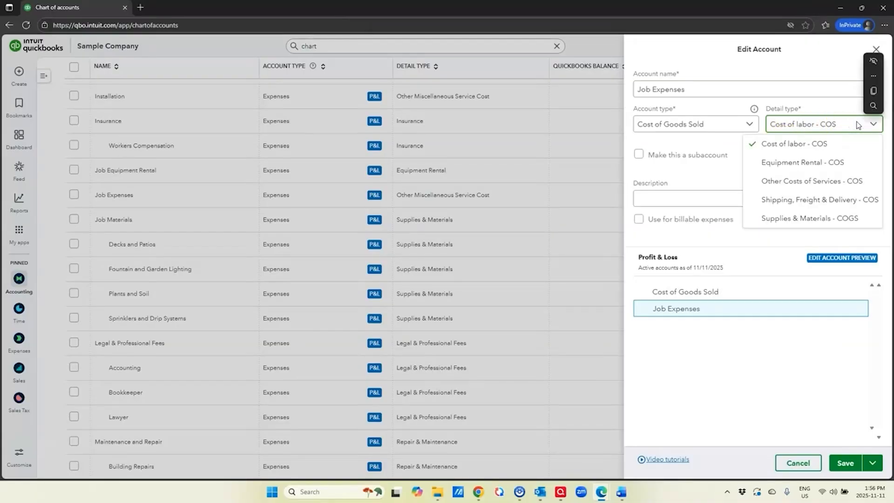
click(856, 127)
click(836, 181)
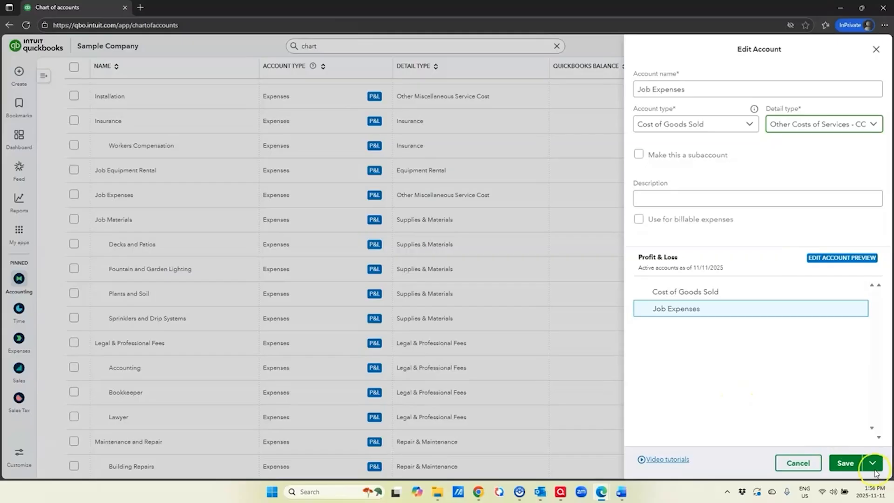
click(845, 463)
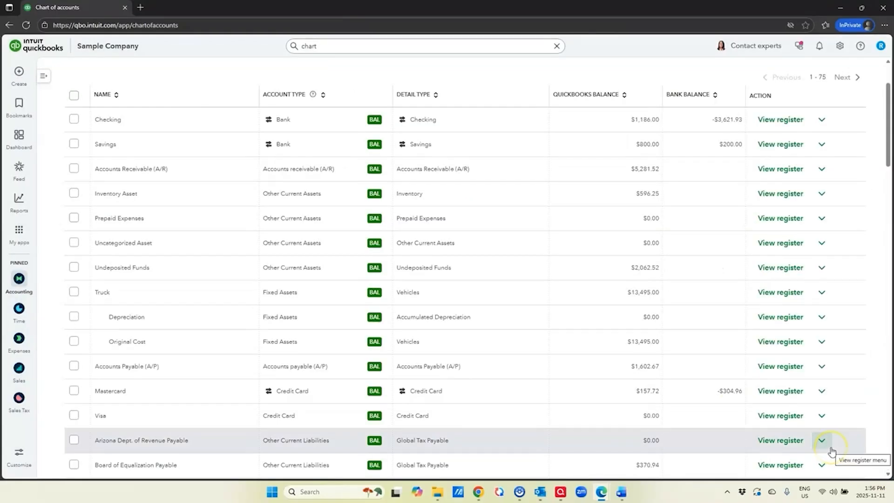
Review where Job Expenses and its former subaccounts appear in the chart of accounts.
scroll(176, 233, down, 3)
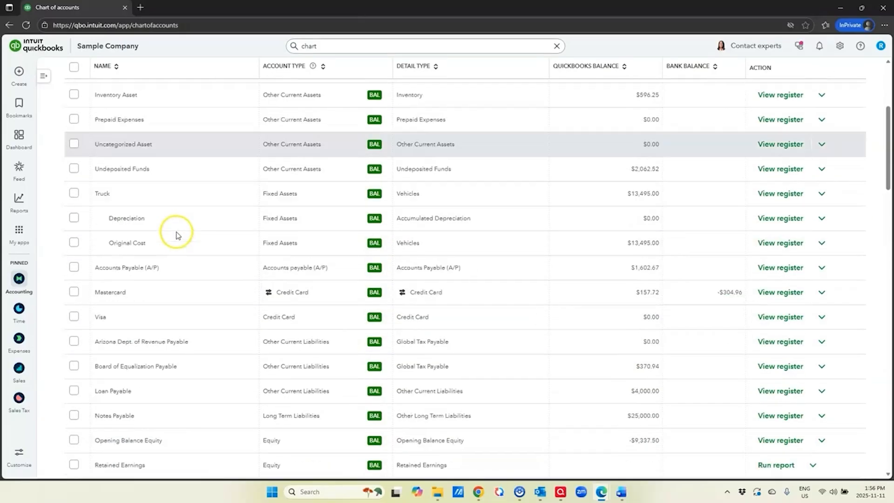
scroll(174, 234, down, 4)
scroll(174, 233, down, 3)
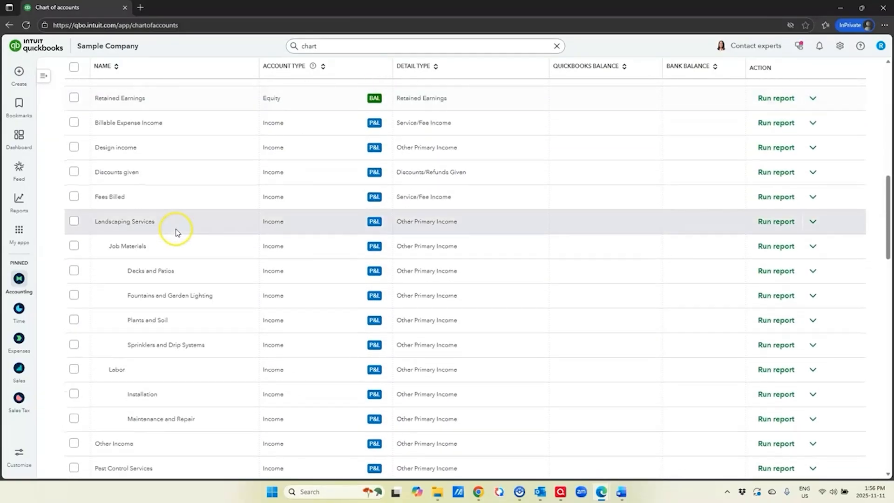
scroll(176, 229, down, 10)
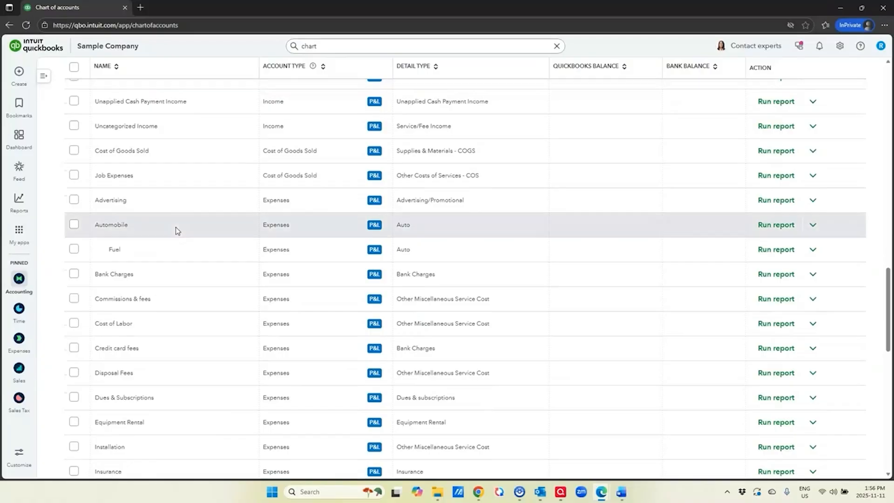
scroll(178, 229, down, 4)
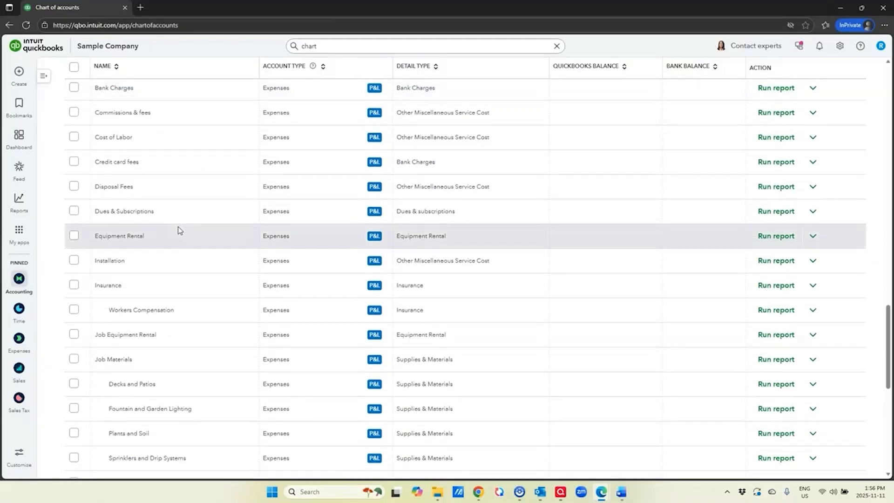
scroll(178, 230, down, 2)
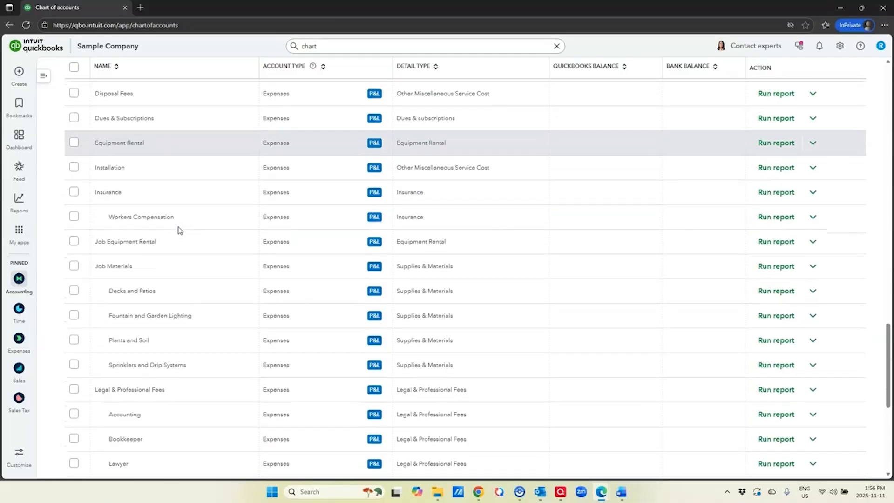
scroll(178, 229, down, 2)
scroll(178, 230, up, 7)
Change the Cost of Labor account's type to Cost of Goods Sold and accept the change.
click(177, 289)
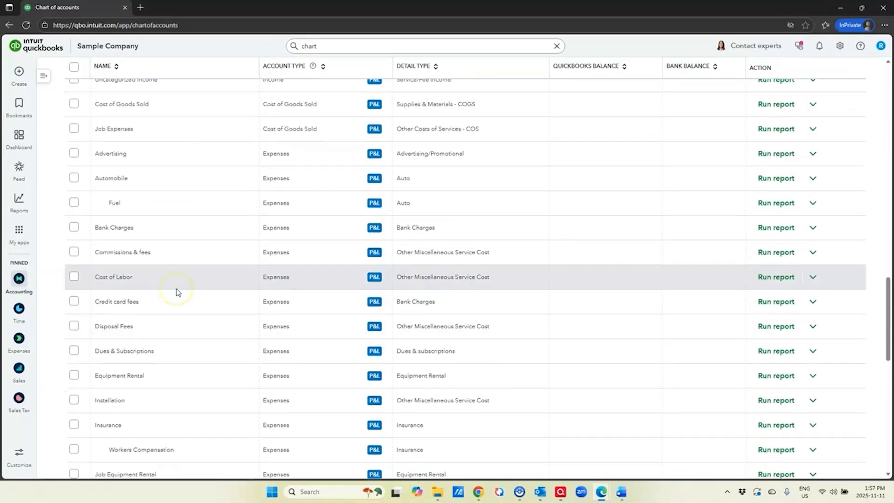
click(819, 281)
click(783, 297)
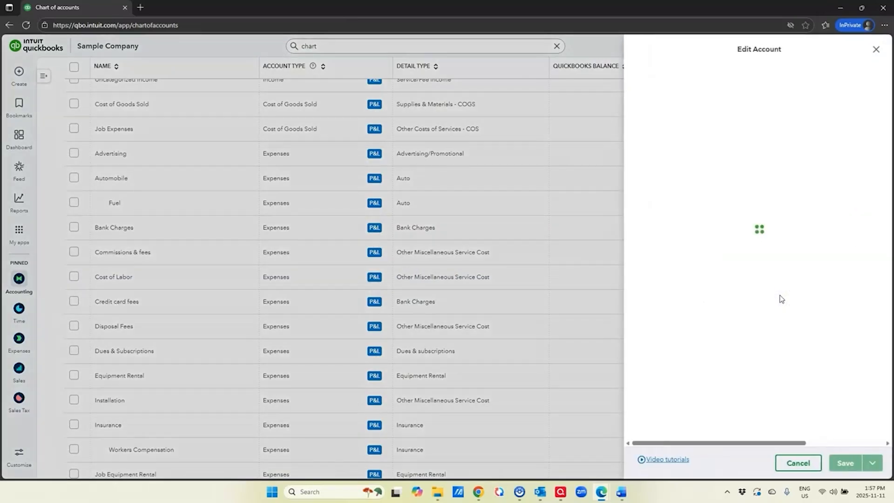
click(745, 124)
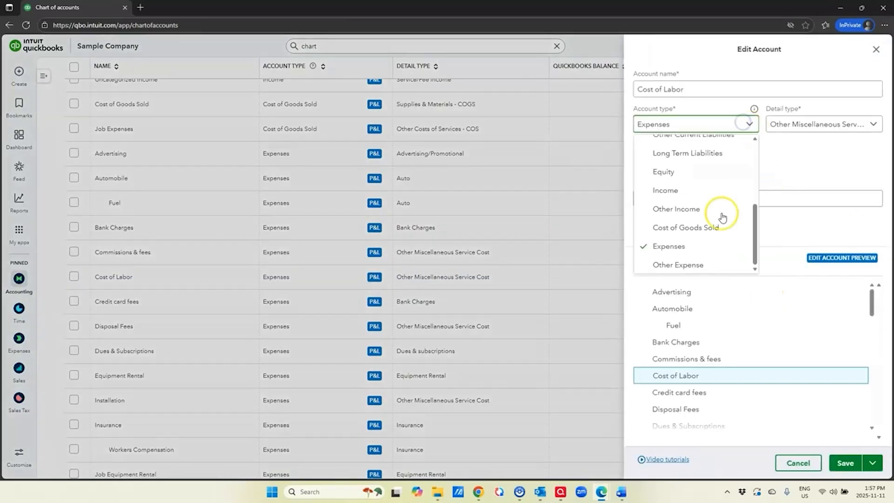
click(715, 227)
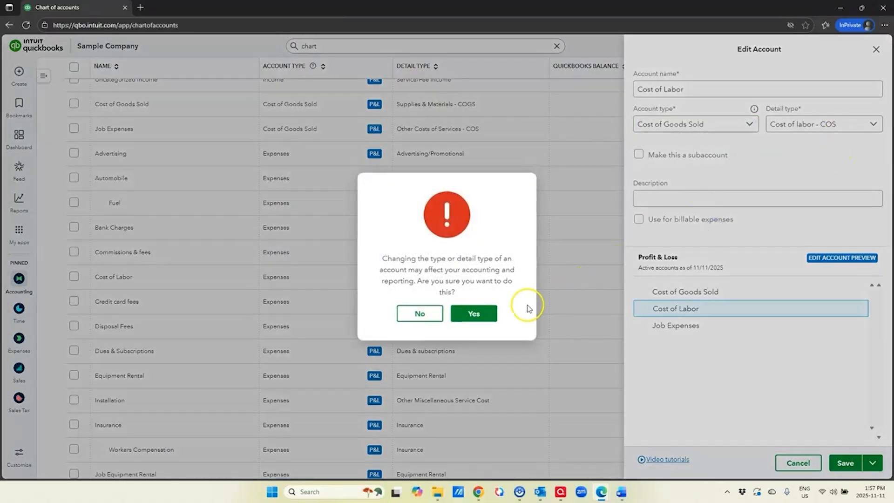
click(472, 314)
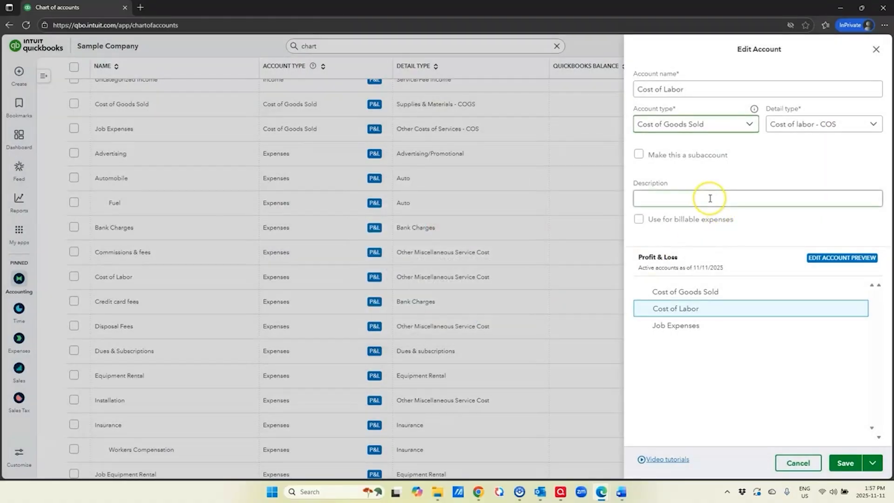
Make Cost of Labor a subaccount of Job Expenses and save the account.
click(638, 154)
click(661, 188)
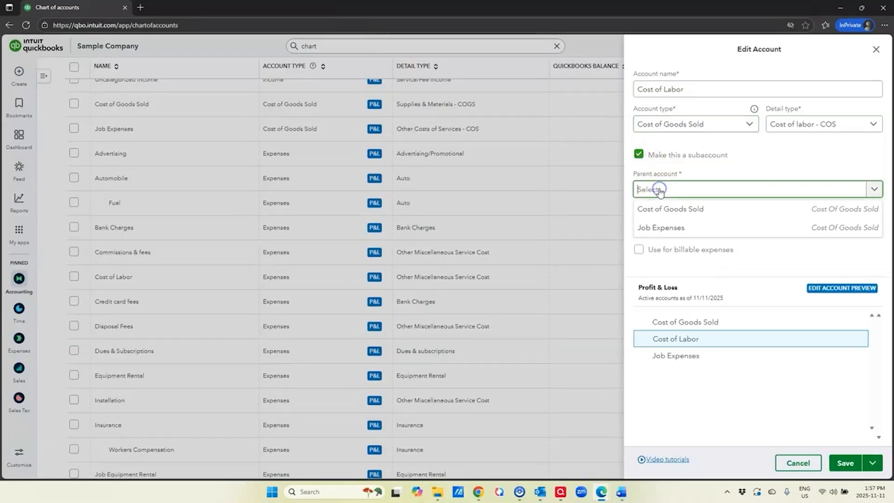
click(668, 228)
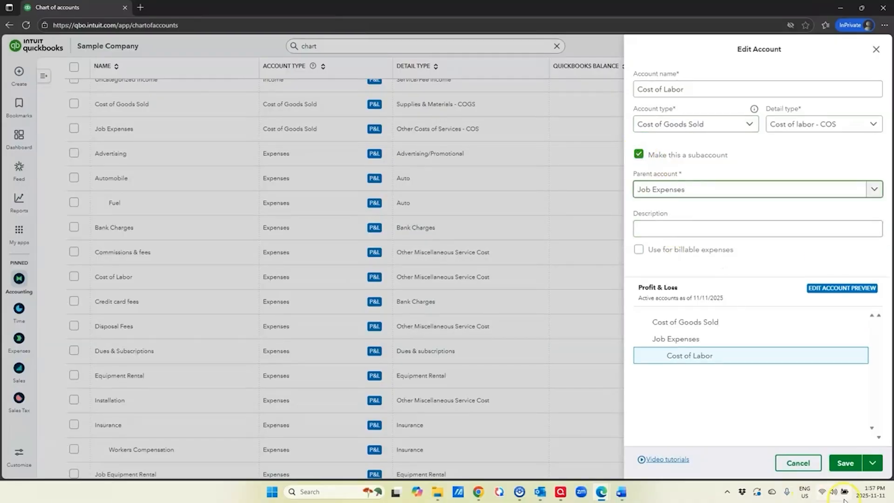
click(845, 464)
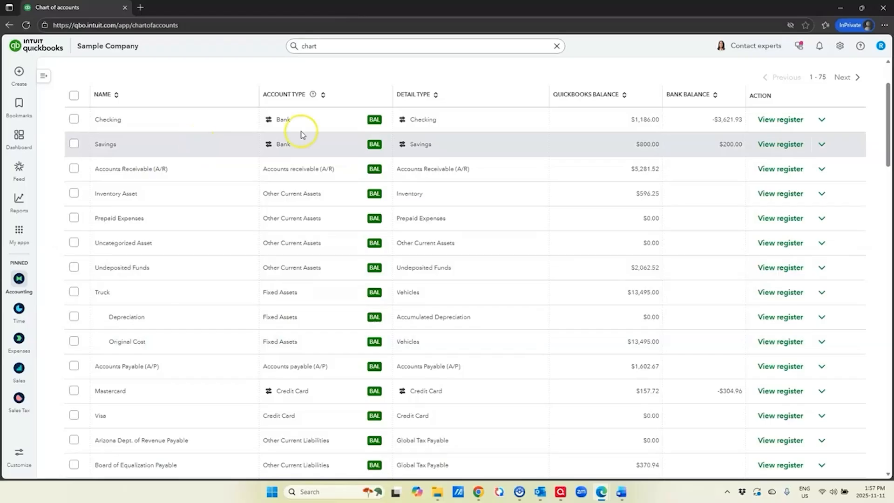
Filter the chart of accounts by "main" and change the Maintenance and Repairs expense account's type to Cost of Goods Sold, accepting the change.
scroll(163, 168, up, 2)
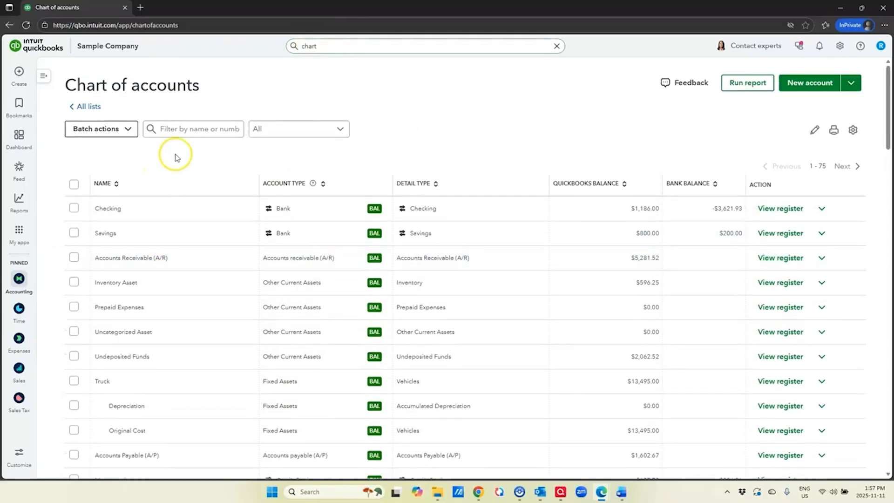
click(168, 127)
text(ma)
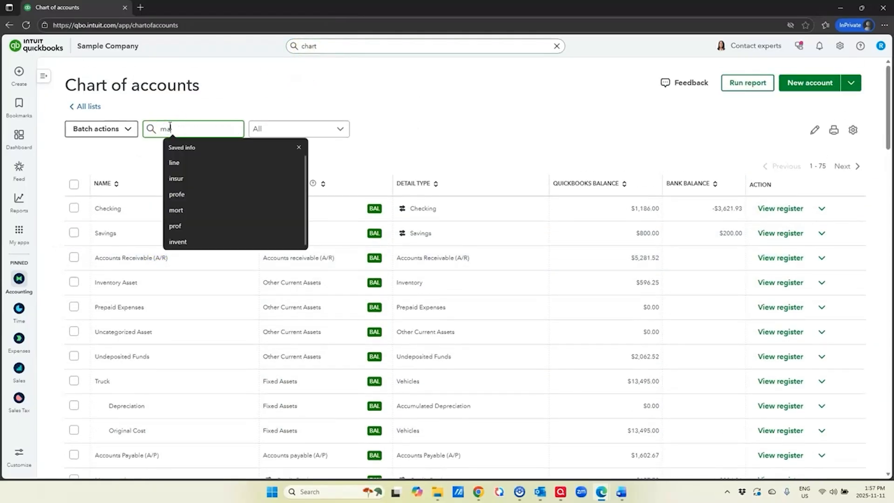
text(in)
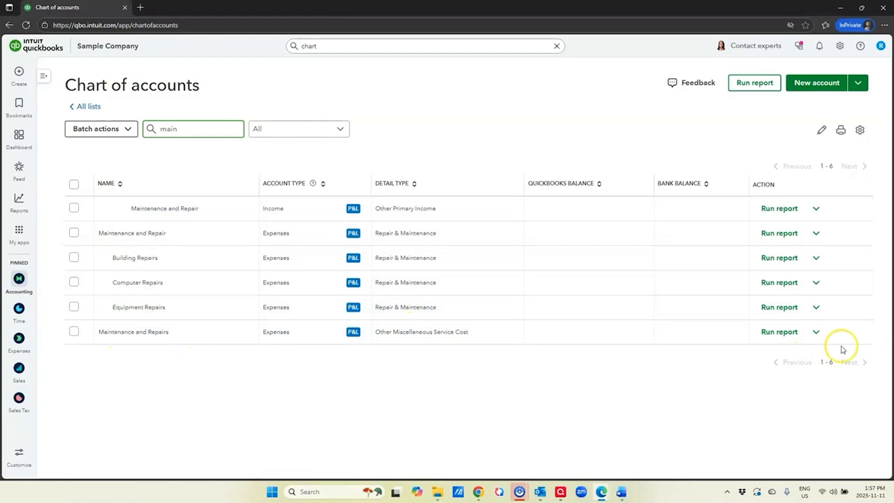
click(817, 332)
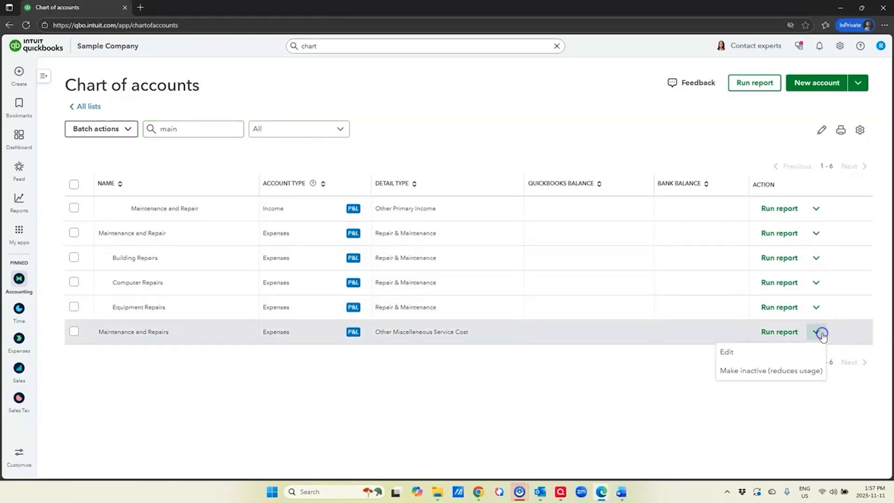
click(785, 354)
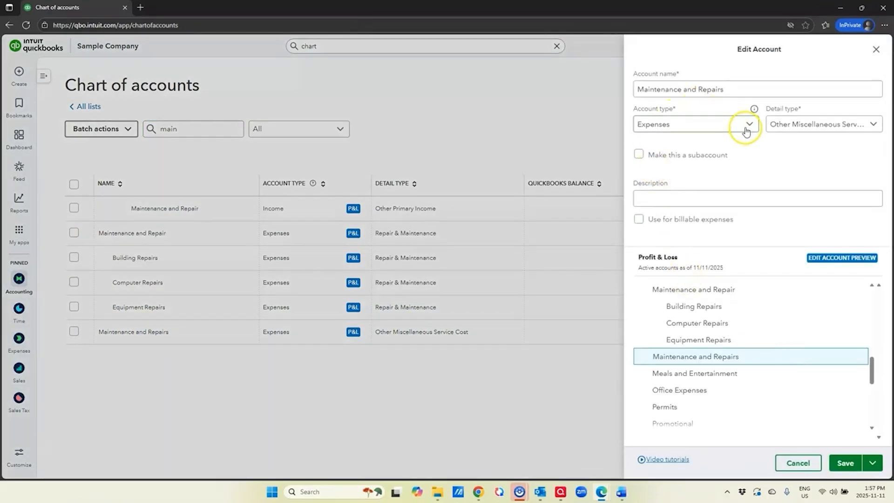
click(746, 132)
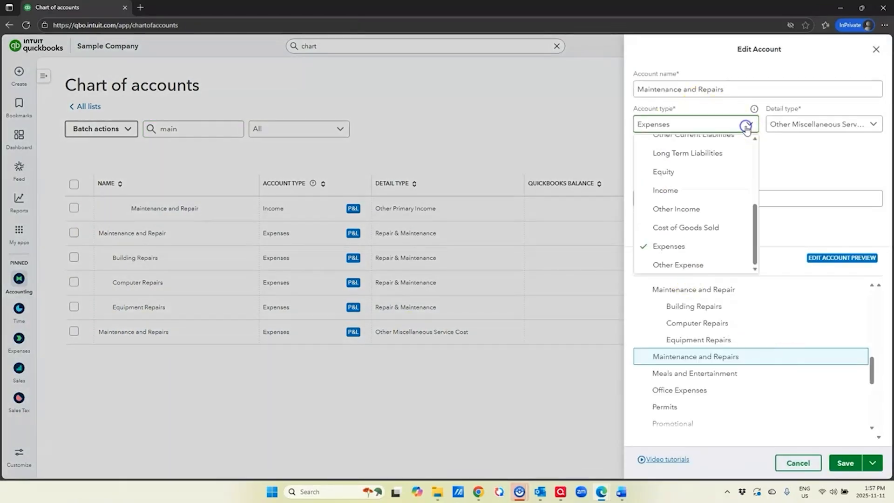
click(689, 231)
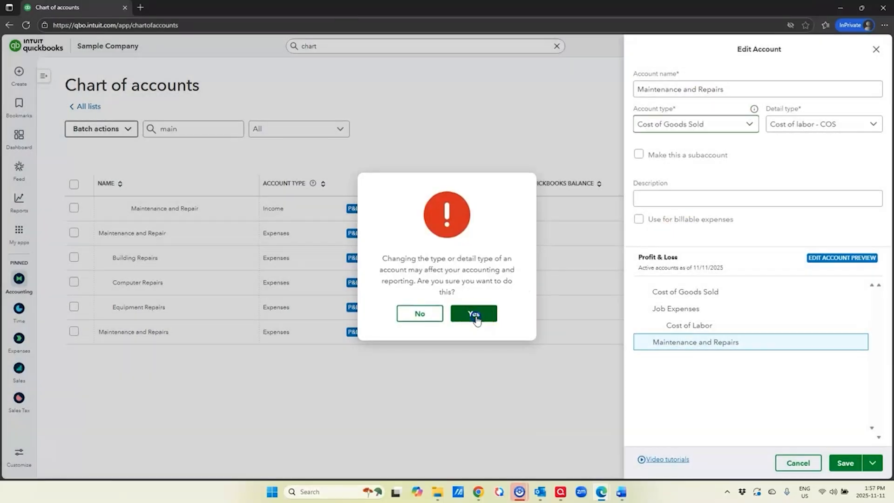
click(474, 316)
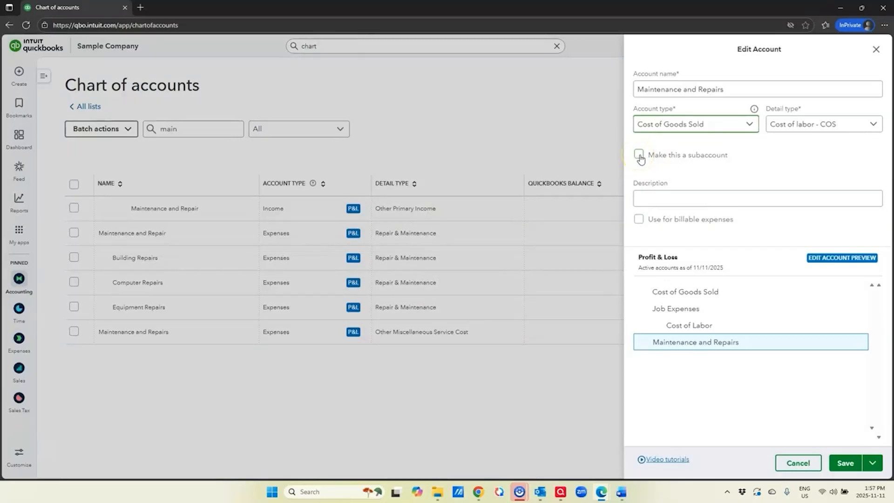
Make Maintenance and Repairs a subaccount of Cost of Labor under Job Expenses and save it.
click(639, 155)
click(657, 184)
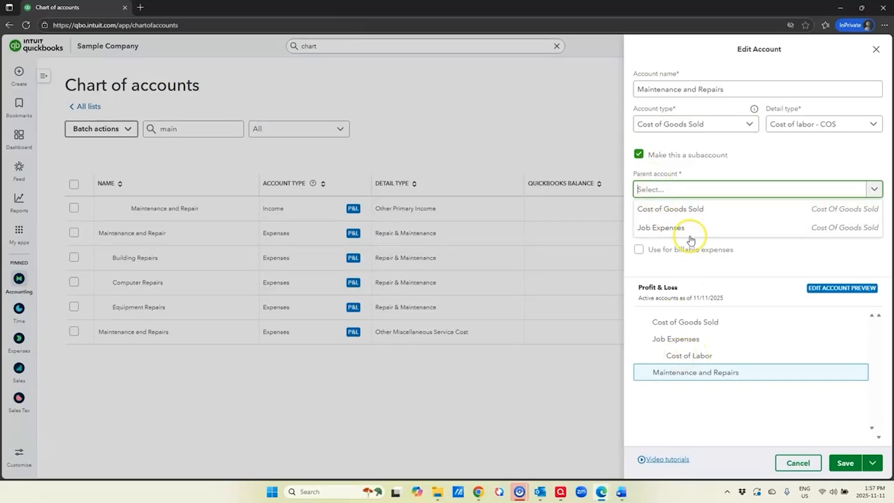
text(cost)
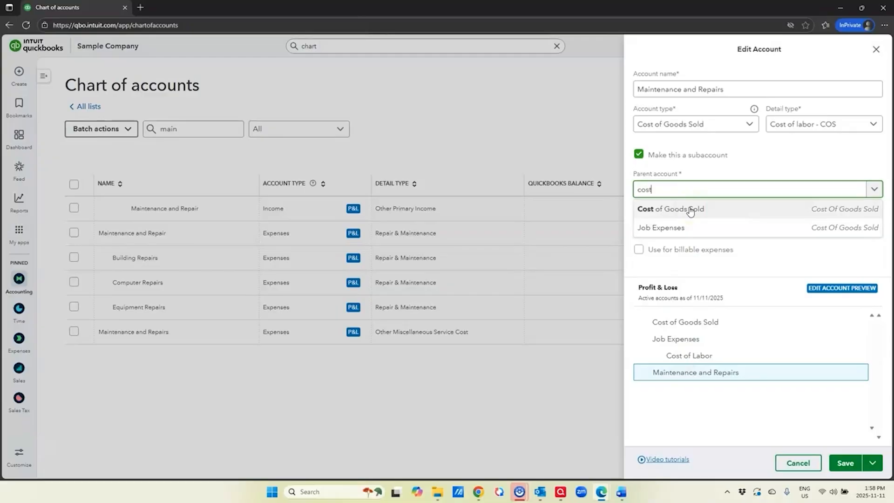
click(672, 229)
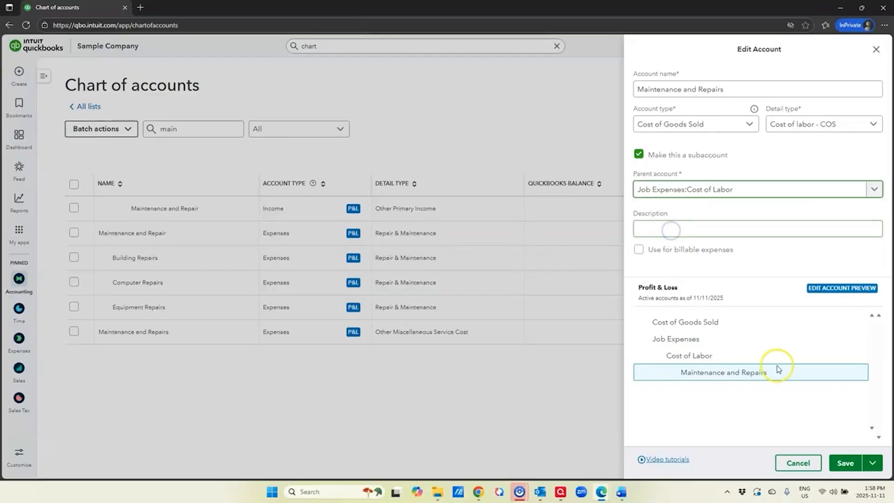
click(843, 465)
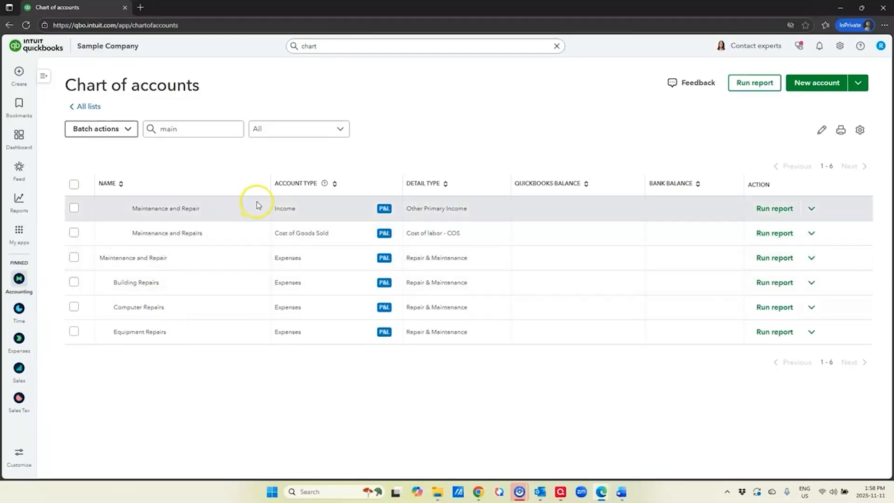
Filter the accounts by "inst" and change the Installation expense account's type to Cost of Goods Sold, accepting the change.
click(183, 131)
text(inst)
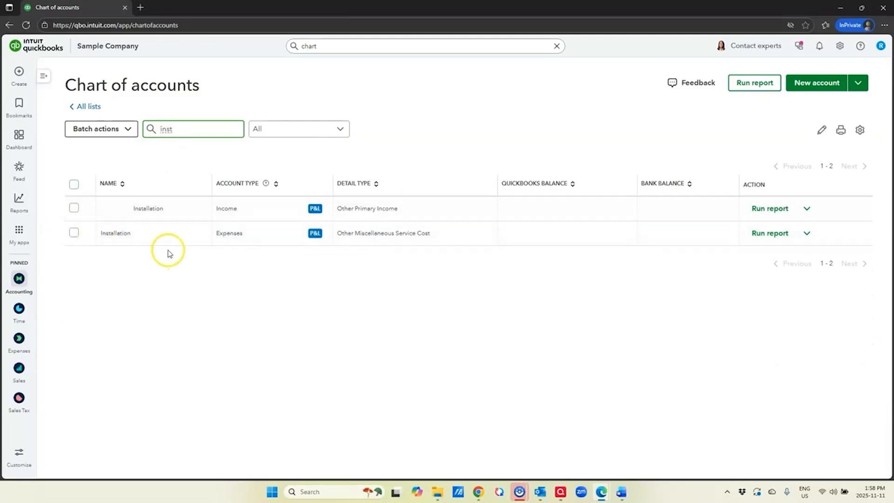
click(807, 233)
click(772, 253)
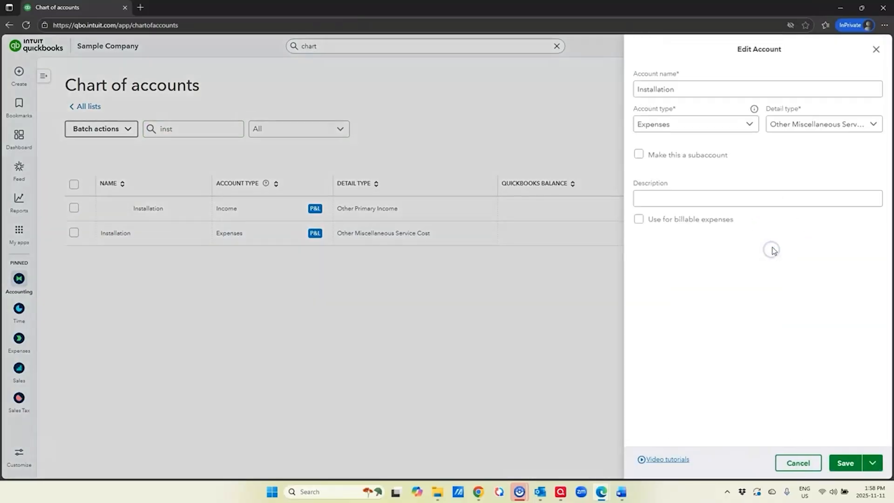
click(750, 125)
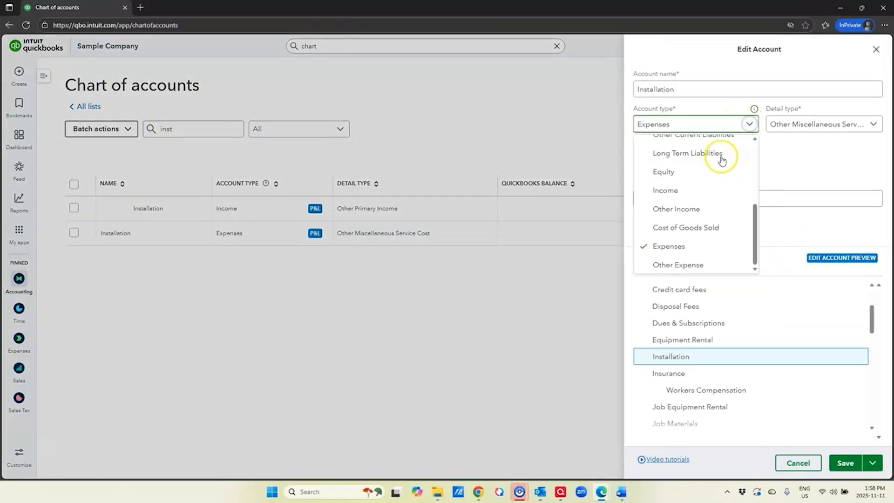
click(708, 229)
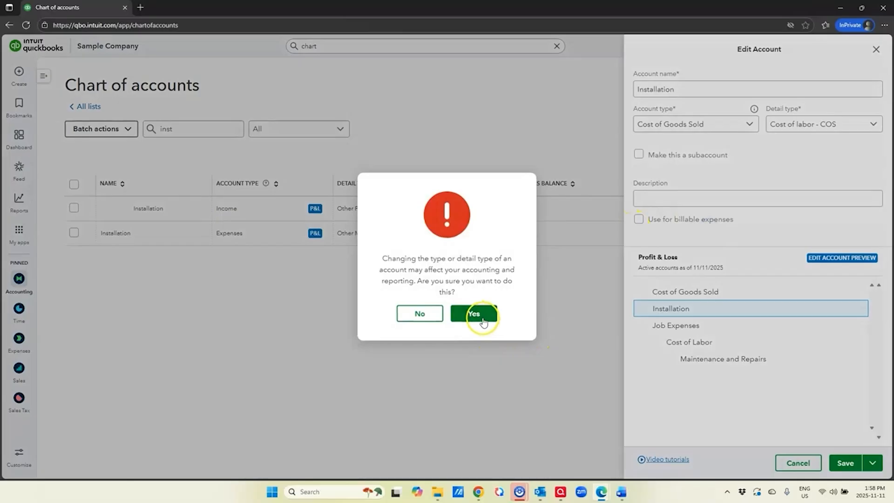
click(476, 316)
Make Installation a subaccount of Cost of Labor under Job Expenses and save it.
click(641, 157)
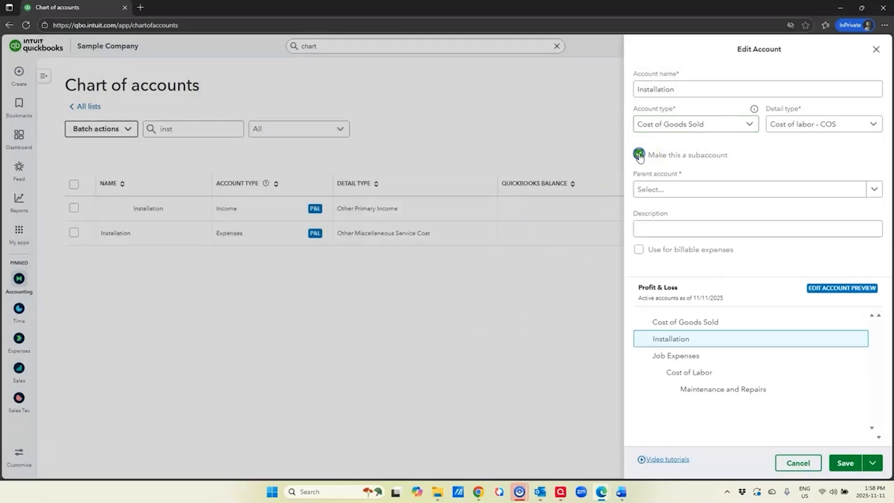
click(674, 191)
text(cost)
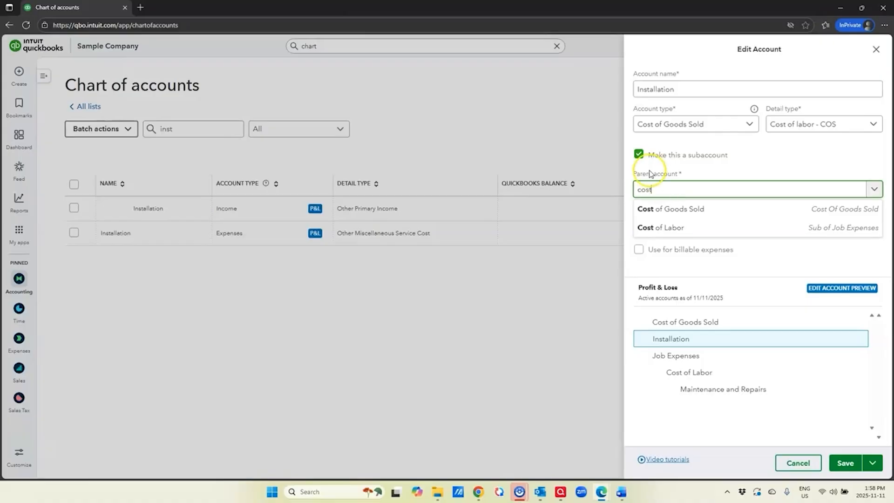
click(671, 228)
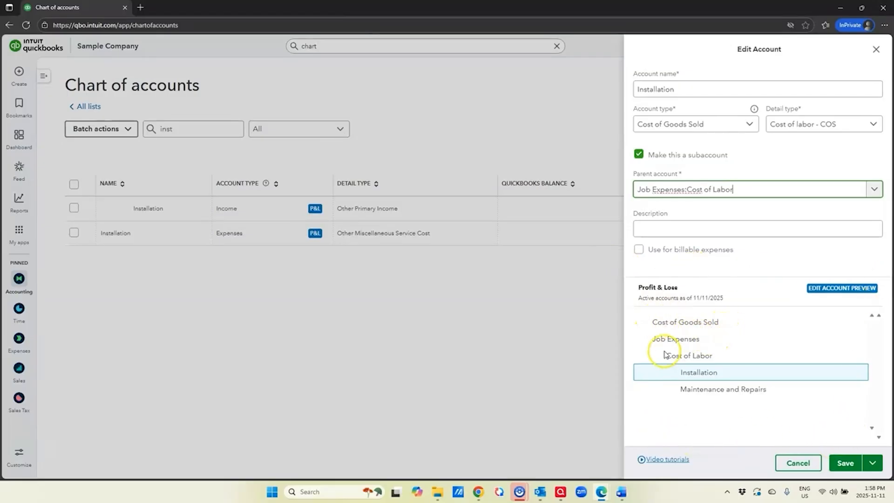
click(844, 463)
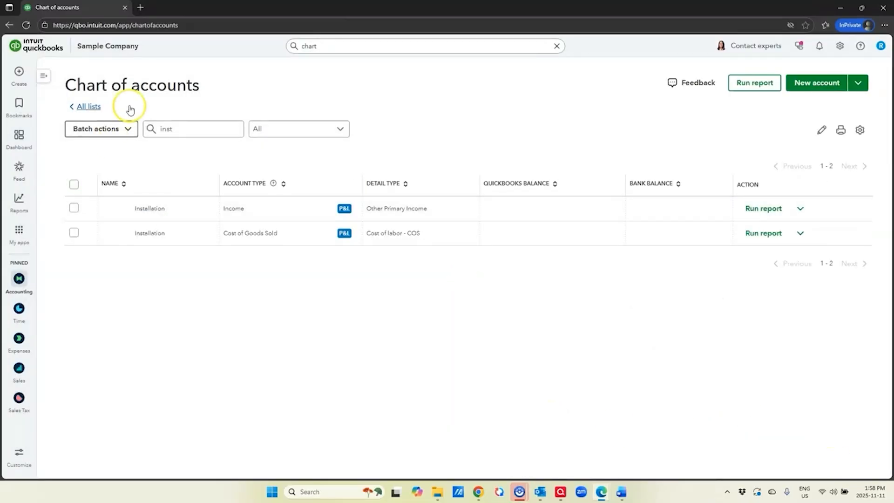
Filter the accounts by "job" and open the Job Equipment Rental expense account for editing.
click(171, 130)
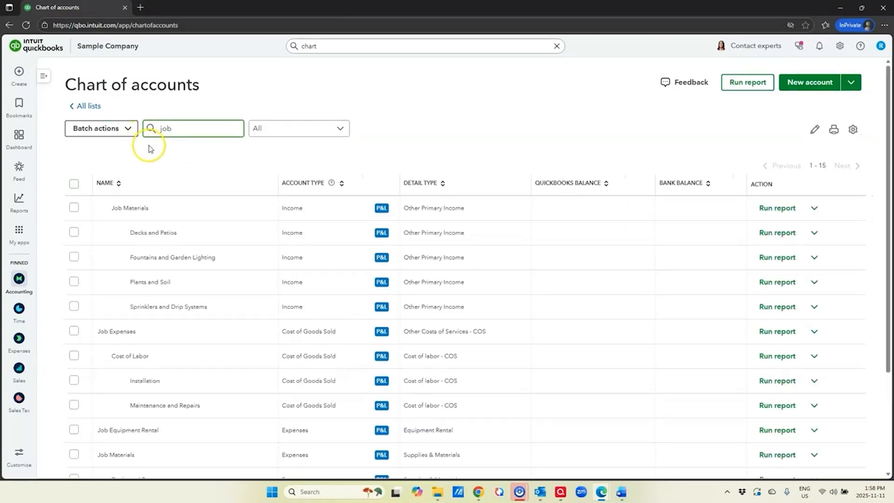
scroll(192, 229, down, 3)
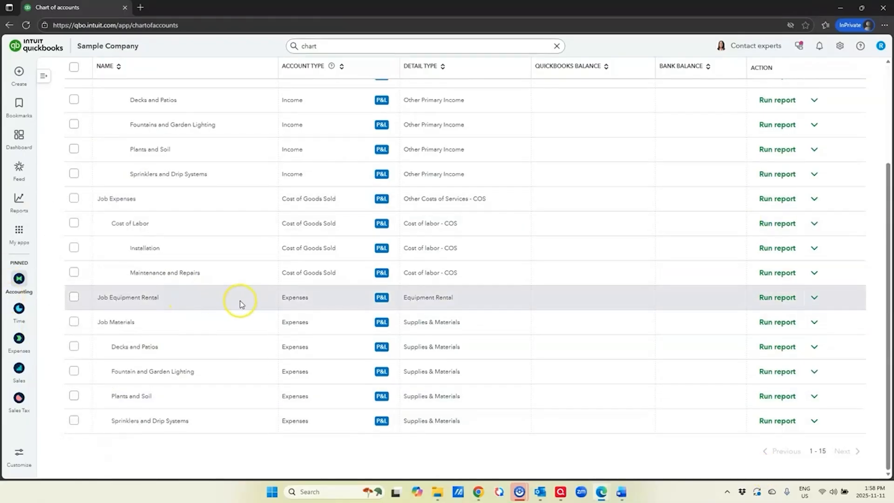
click(814, 296)
click(784, 318)
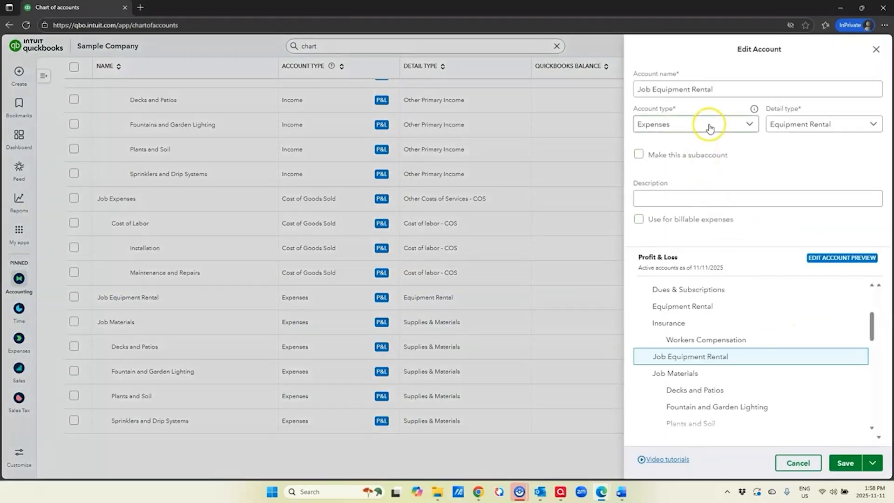
Set the account type of Job Equipment Rental to Cost of Goods Sold and accept the change.
click(709, 129)
click(695, 229)
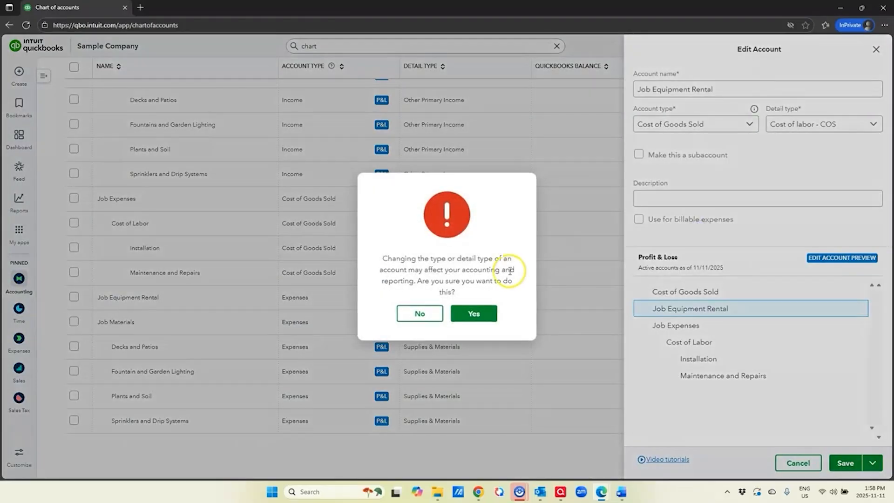
click(470, 312)
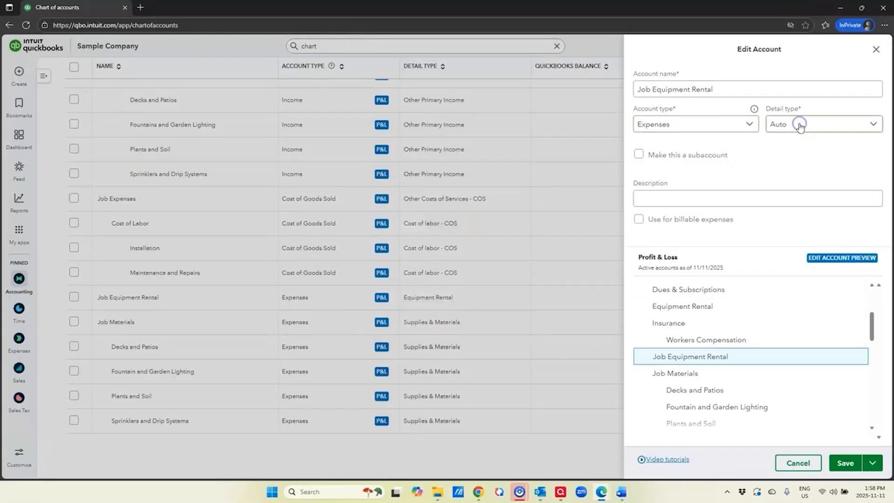
click(714, 124)
click(685, 227)
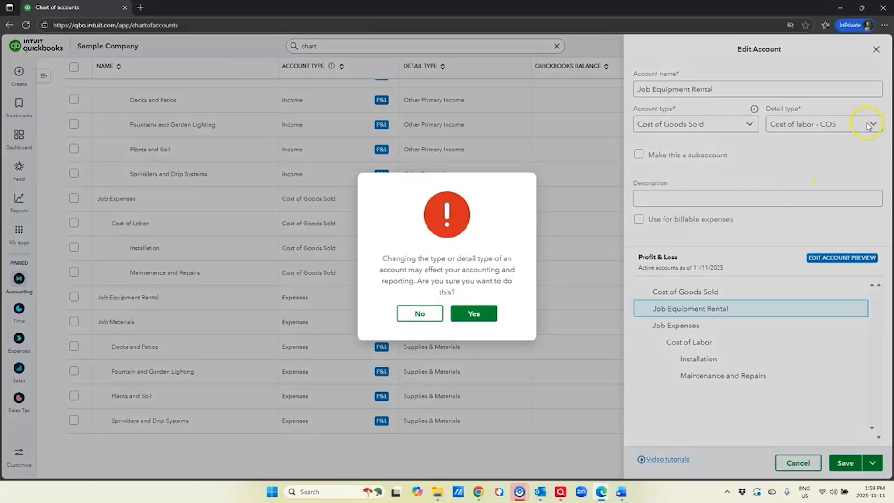
click(471, 312)
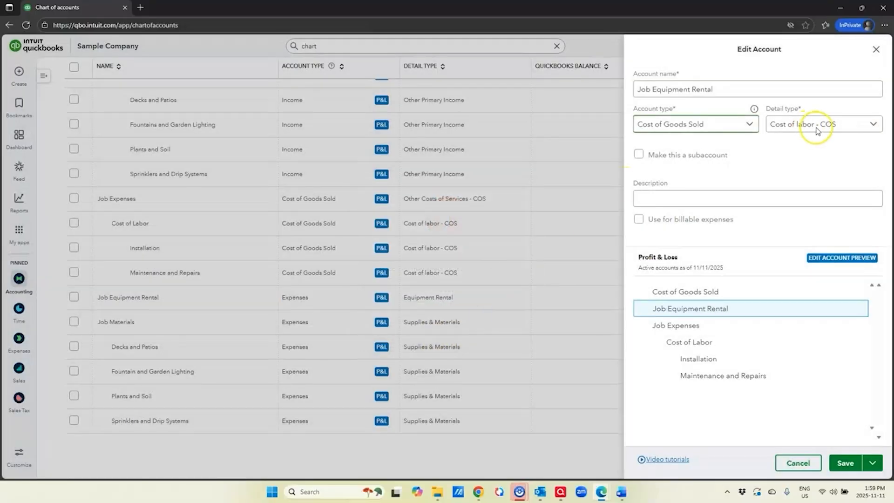
Set the detail type of Job Equipment Rental to Equipment Rental - COS, make it a subaccount of Job Expenses and save it.
click(838, 124)
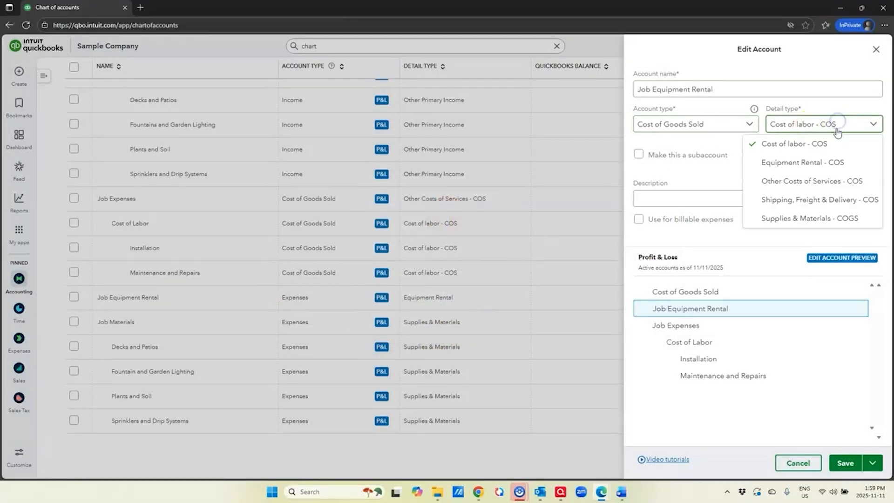
click(825, 162)
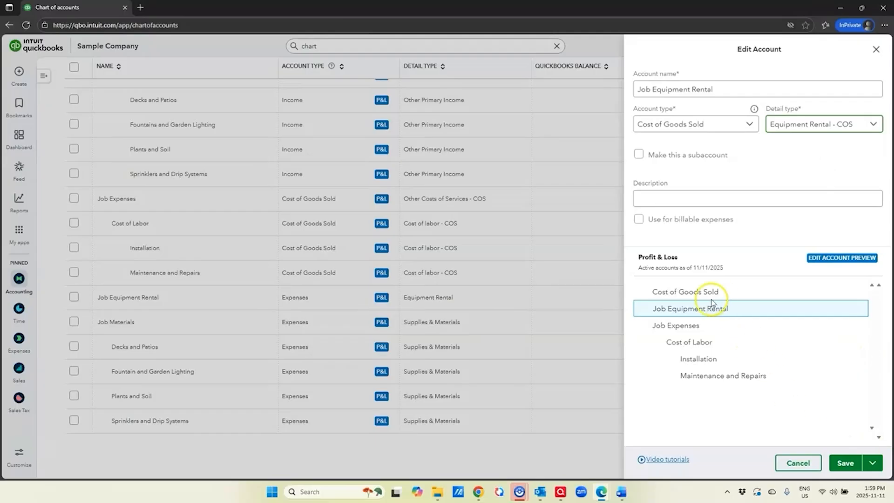
click(643, 156)
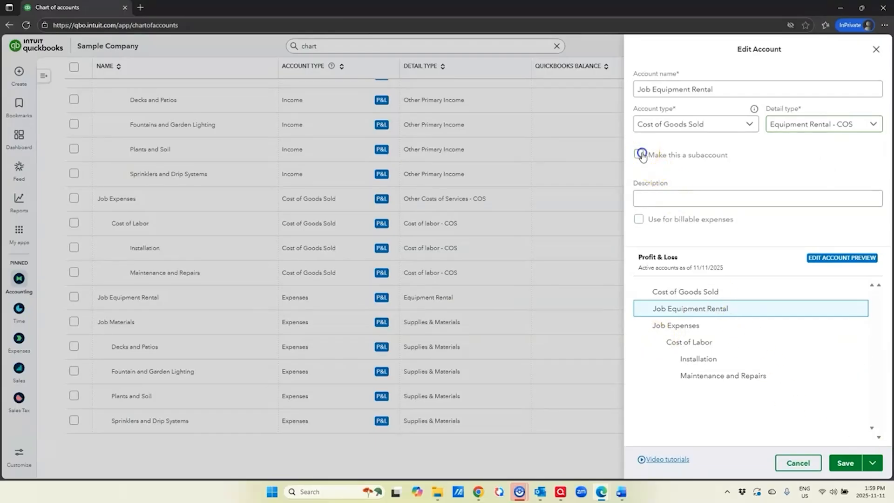
click(662, 191)
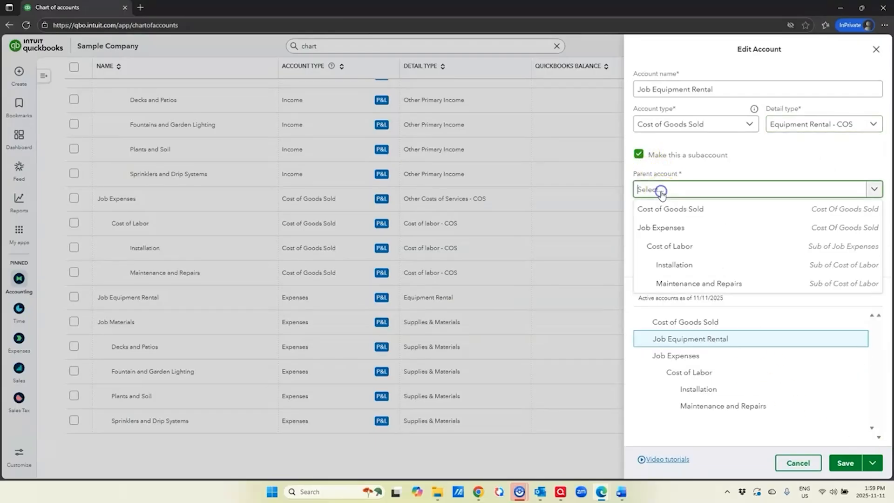
click(668, 228)
click(845, 463)
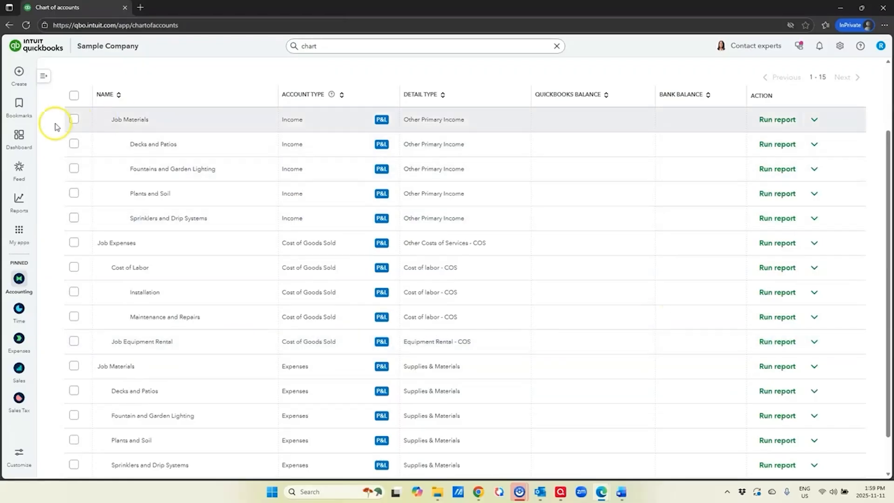
Open the Profit and Loss report from the standard reports and review its Cost of Sales and Expenses sections.
mouse_move(16, 200)
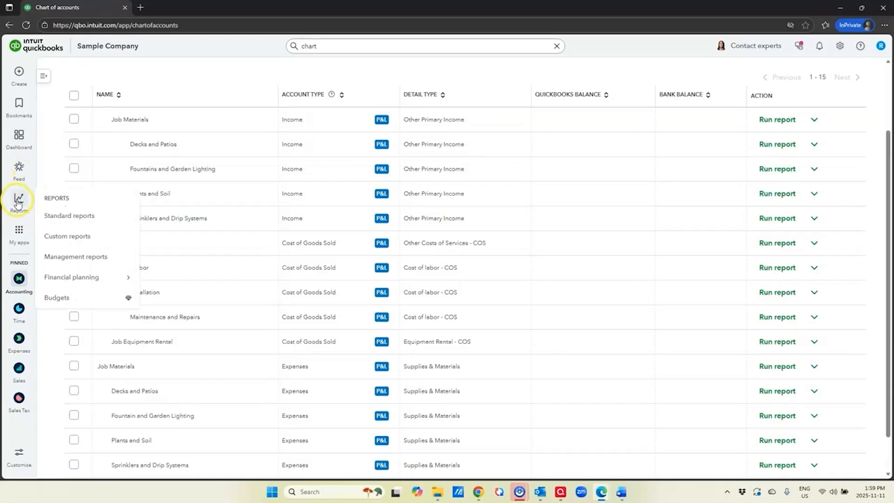
click(69, 215)
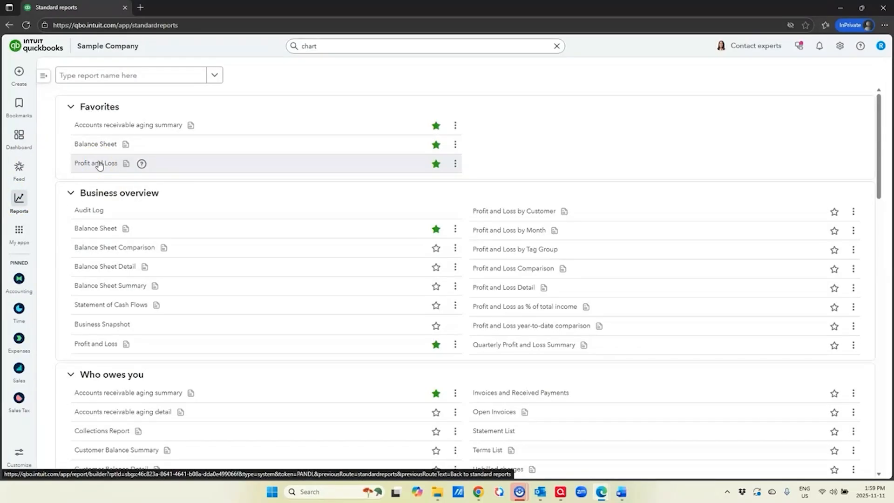
click(98, 164)
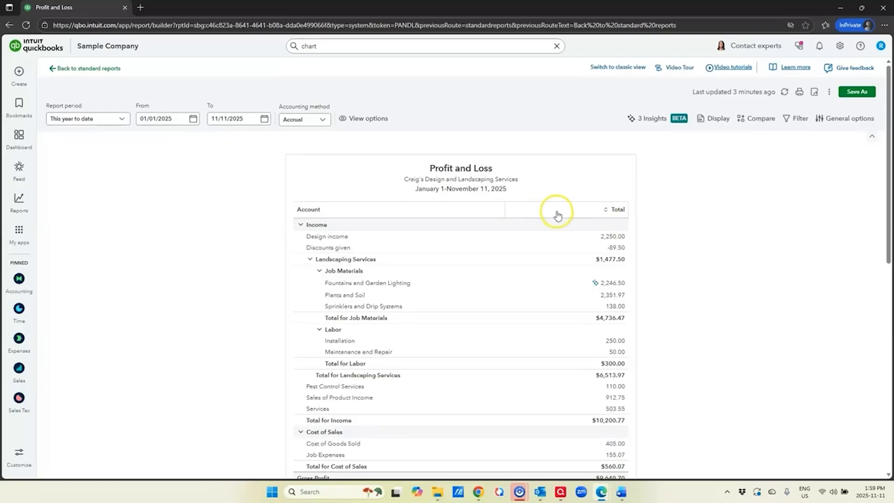
scroll(620, 247, down, 2)
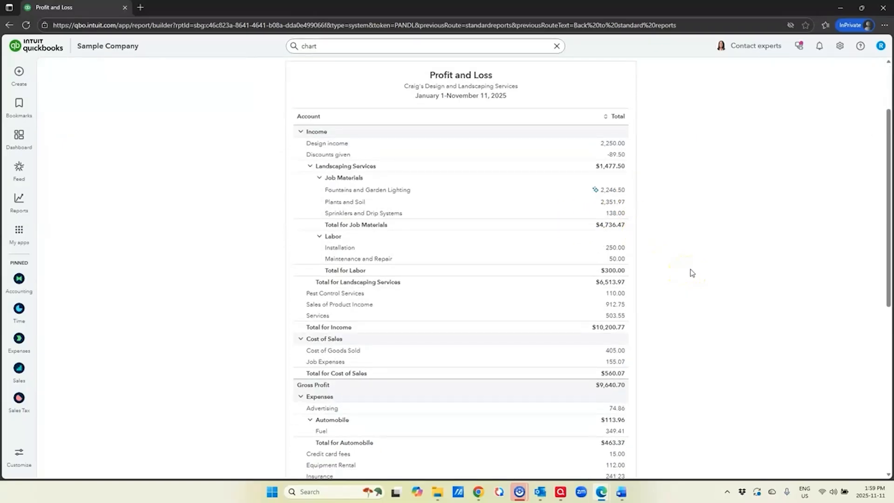
scroll(670, 316, down, 2)
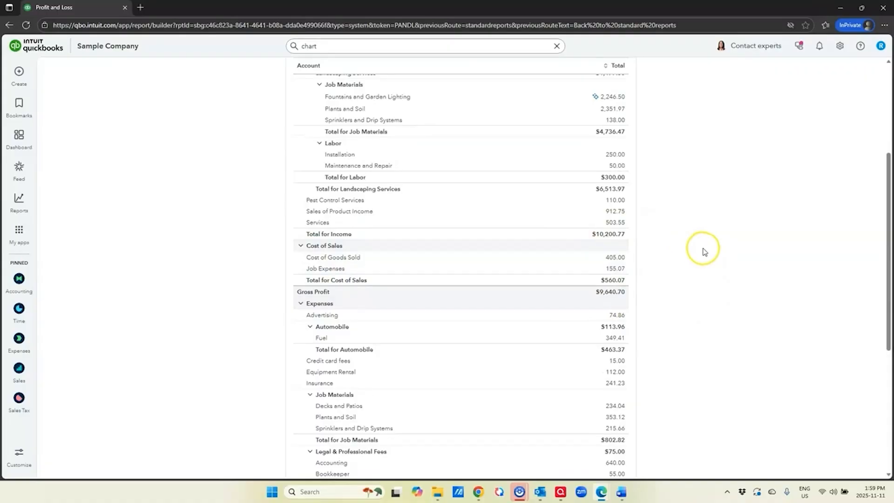
scroll(703, 252, down, 5)
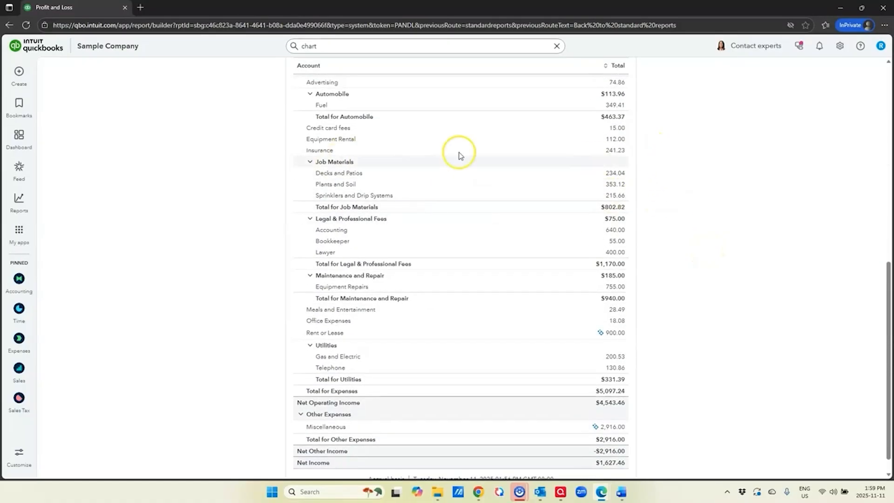
scroll(759, 186, up, 5)
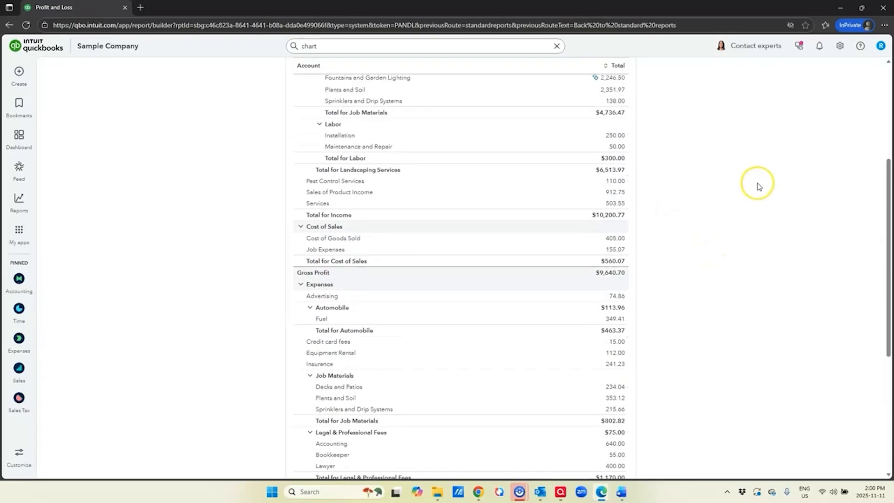